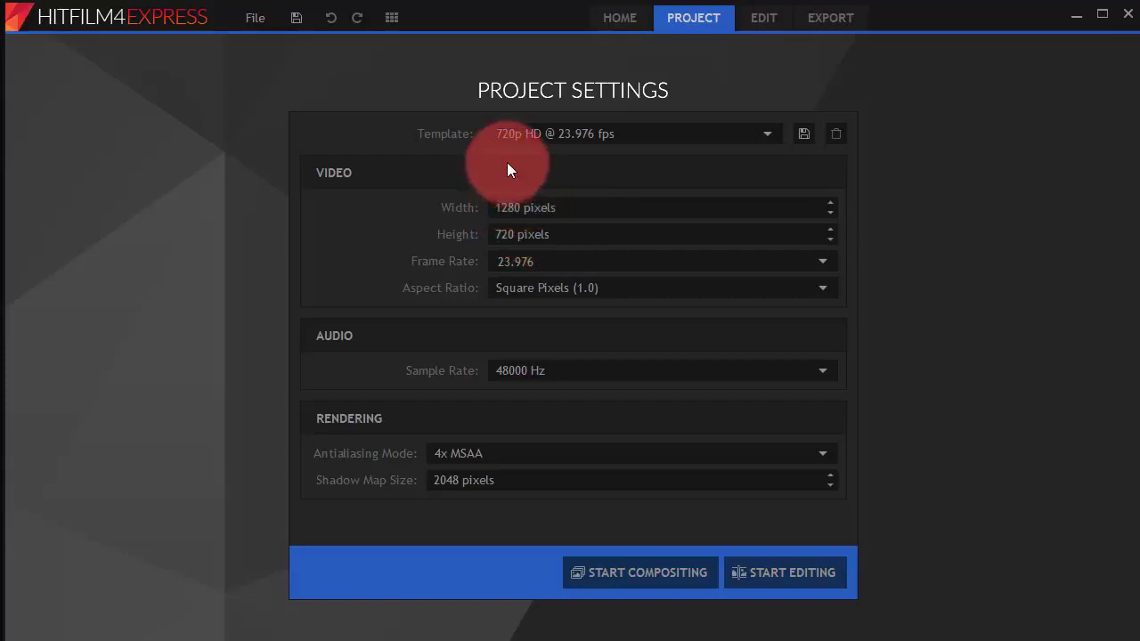
Start editing, import test.mp4 into Media, drop it on Video 1, and select the clip
left_click(784, 572)
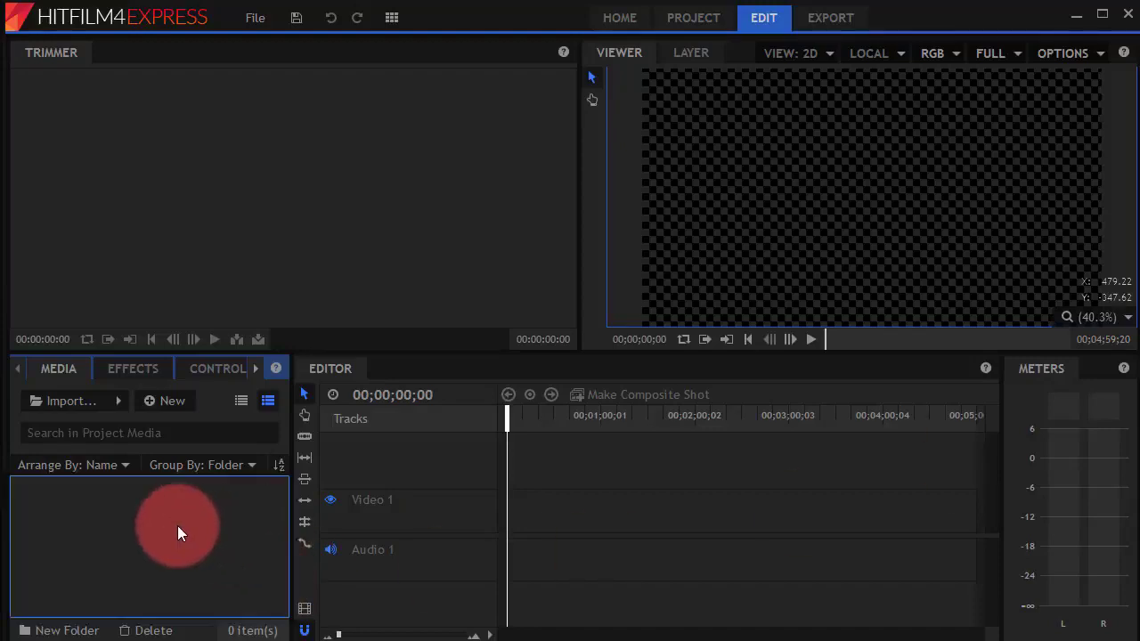
left_click_drag(260, 579, 182, 527)
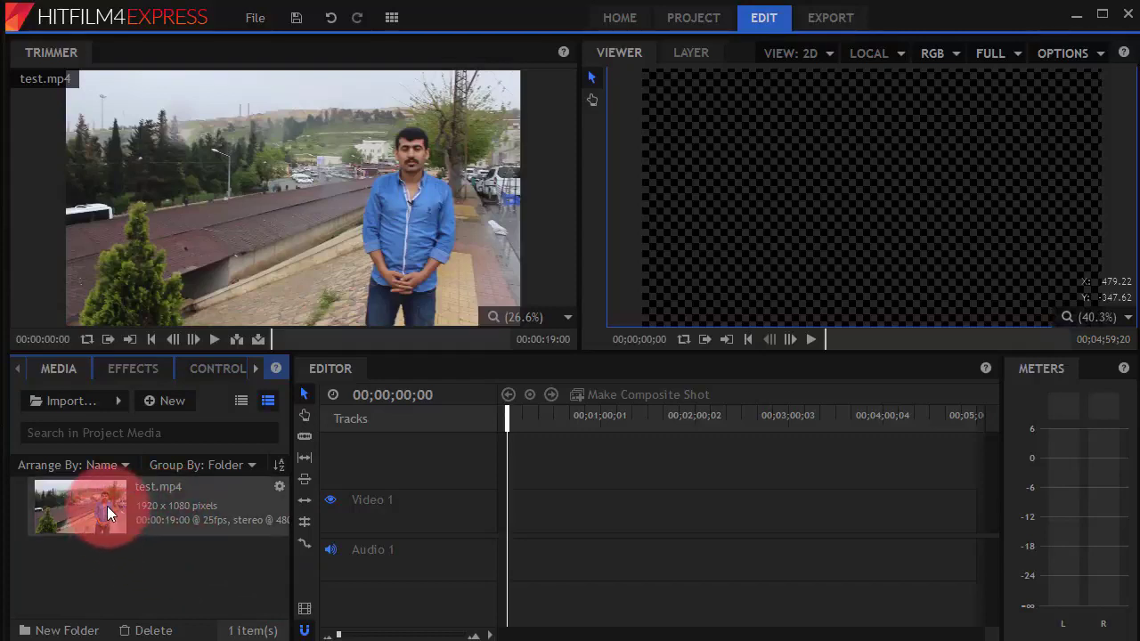
left_click_drag(107, 505, 516, 503)
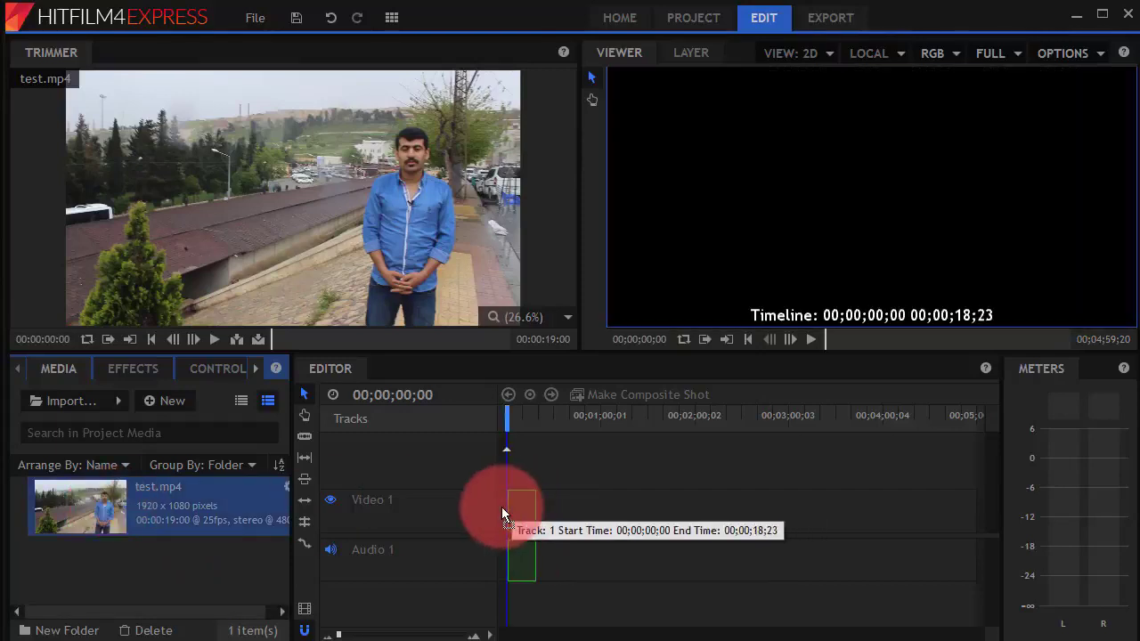
left_click(762, 249)
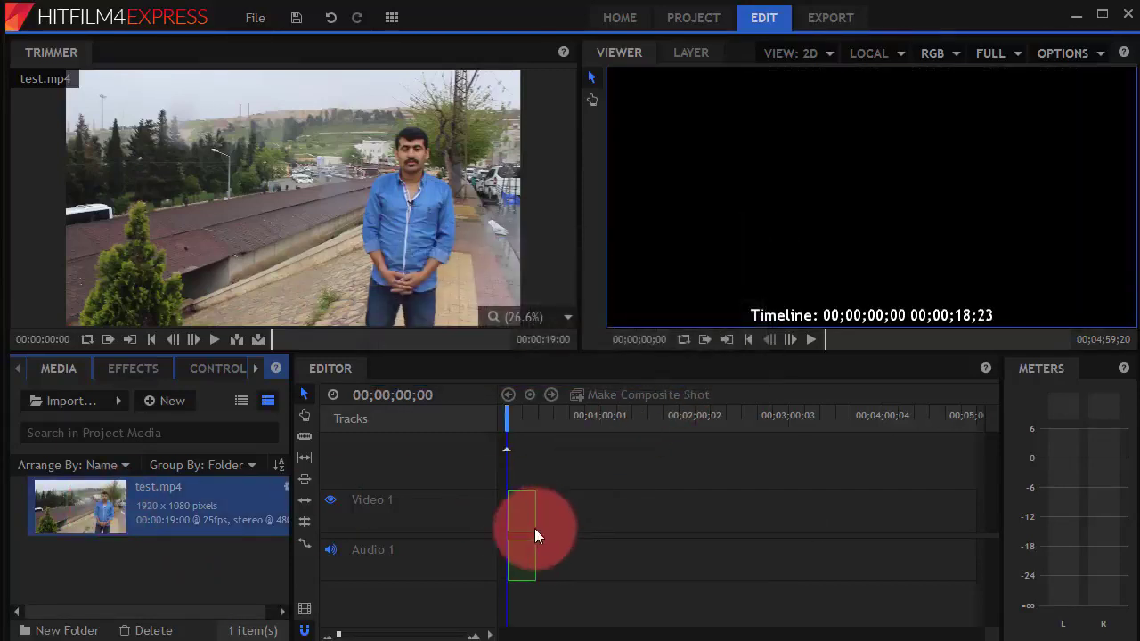
left_click(525, 510)
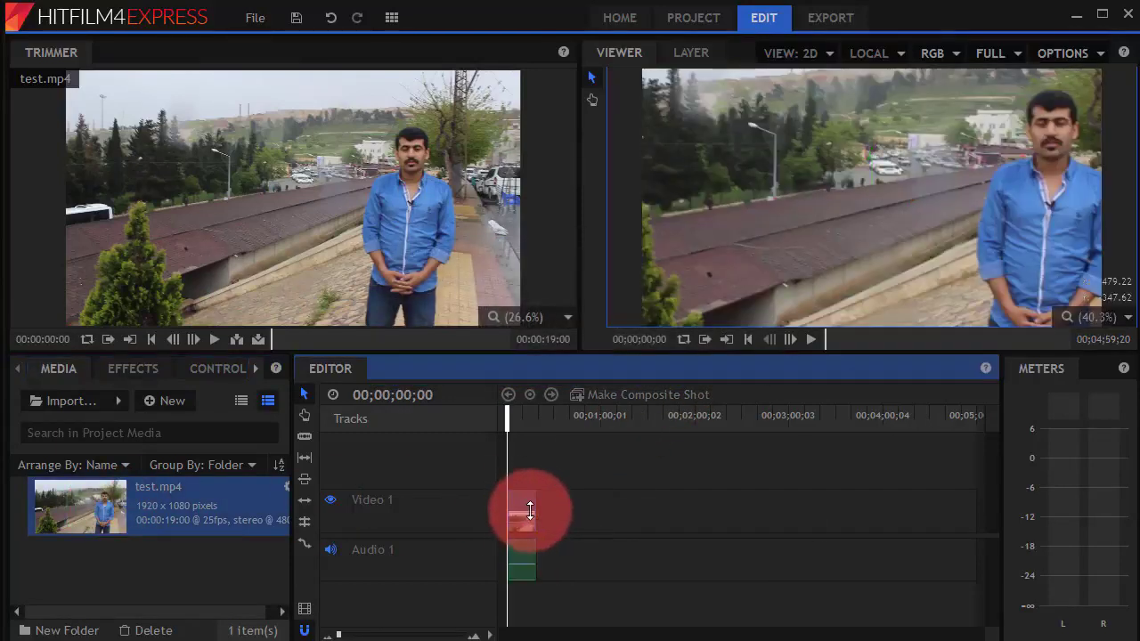
left_click(529, 507)
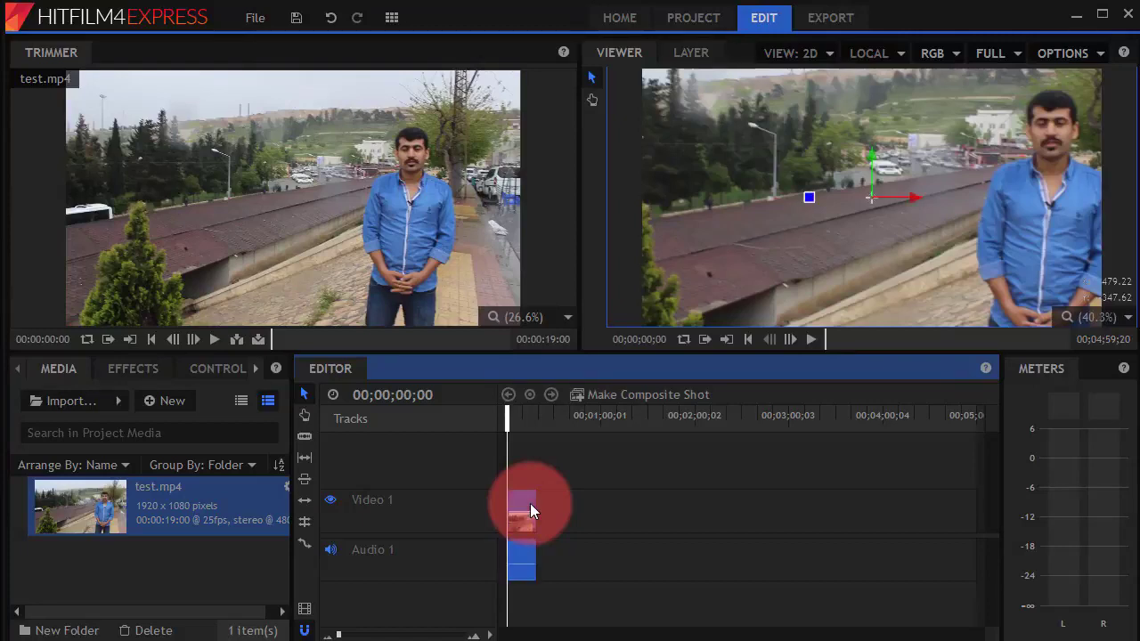
Delete the timeline clip and create a 1920×1080, 25 fps composite shot from test.mp4
key("Delete")
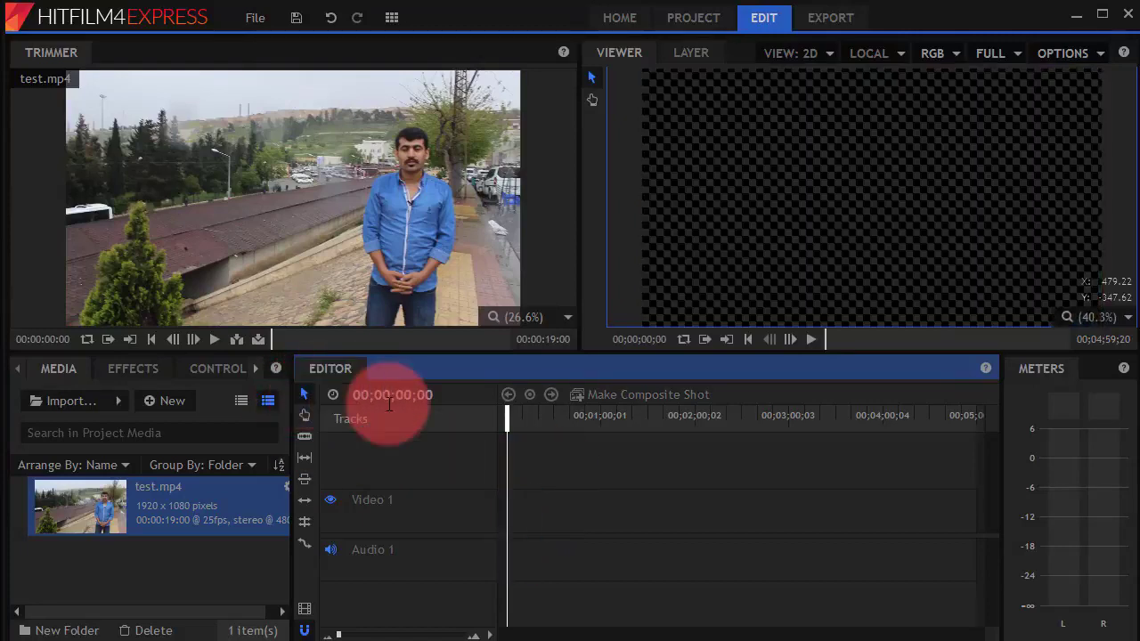
left_click(136, 566)
left_click(149, 515)
right_click(149, 516)
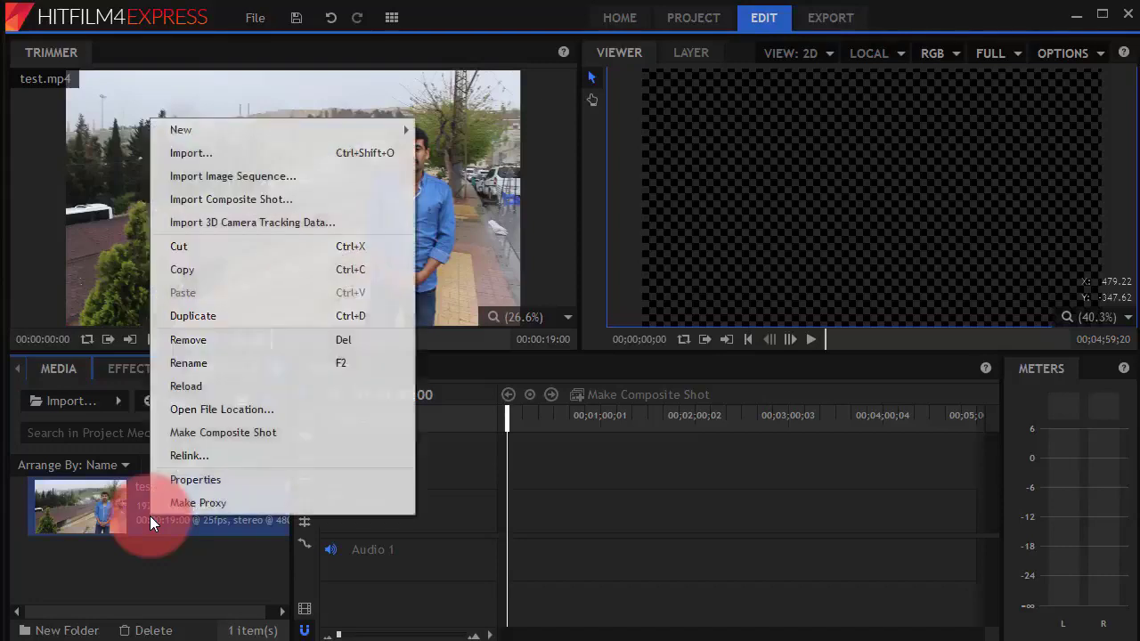
left_click(240, 432)
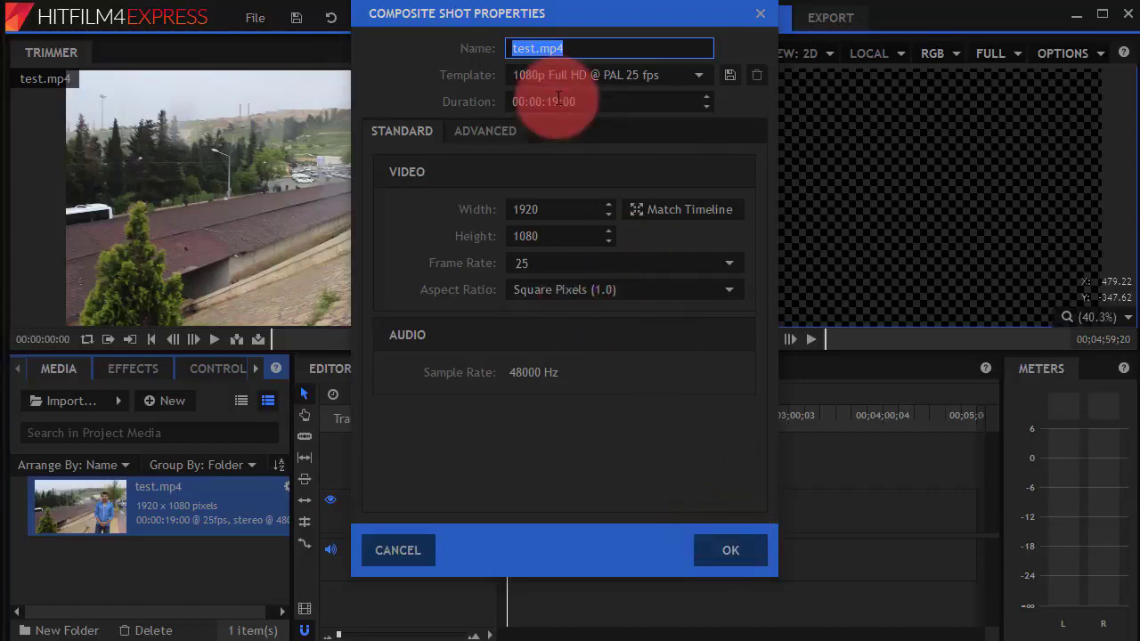
left_click(723, 565)
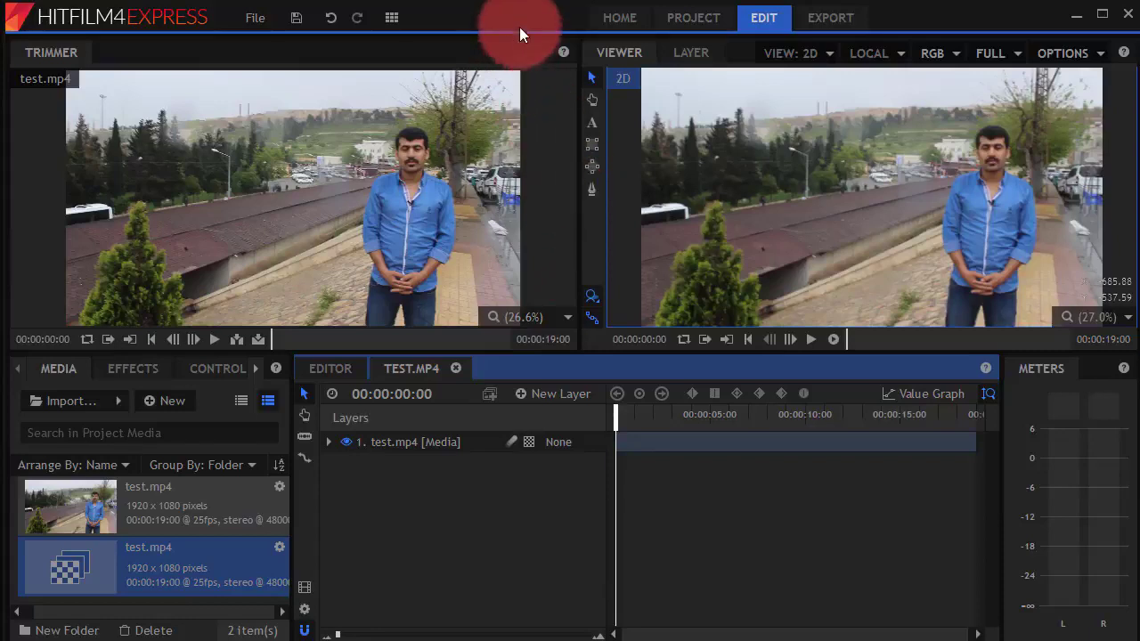
Expand the test.mp4 layer, widen the layer column, and add a Tracker under Tracks
left_click(328, 442)
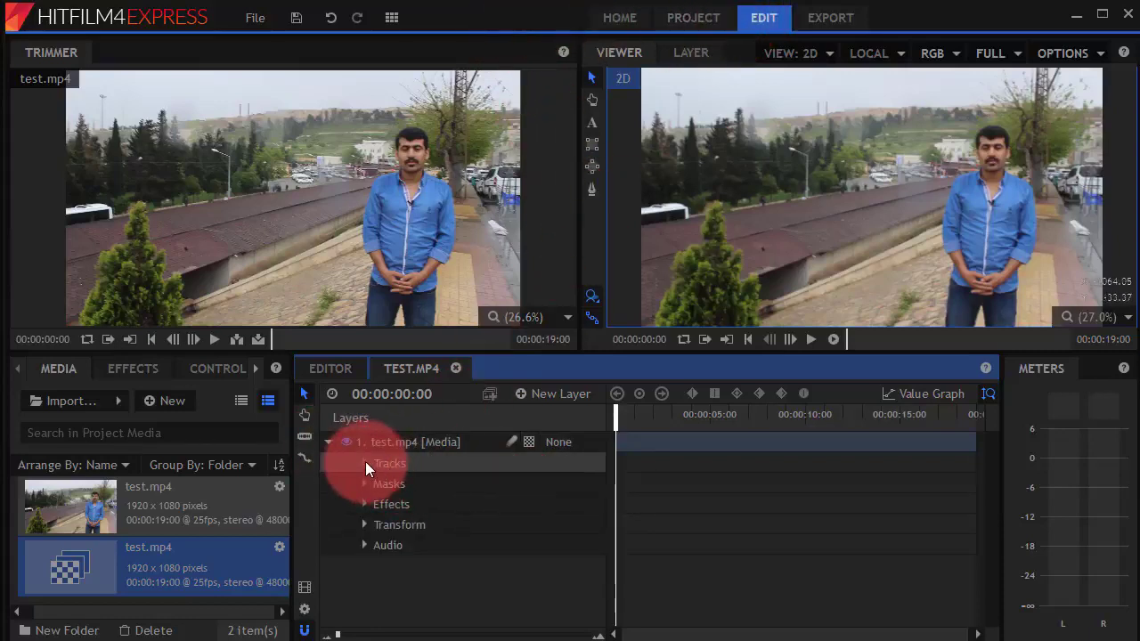
mouse_move(613, 420)
left_mouse_down()
mouse_move(698, 420)
mouse_move(622, 417)
mouse_move(677, 418)
left_mouse_up()
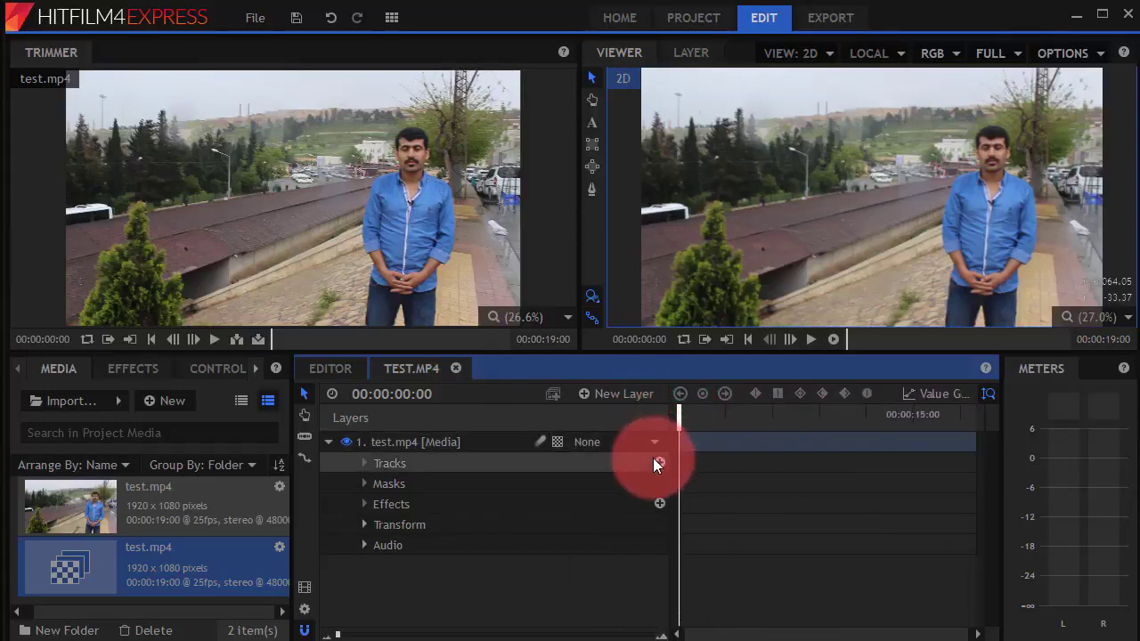
left_click(659, 462)
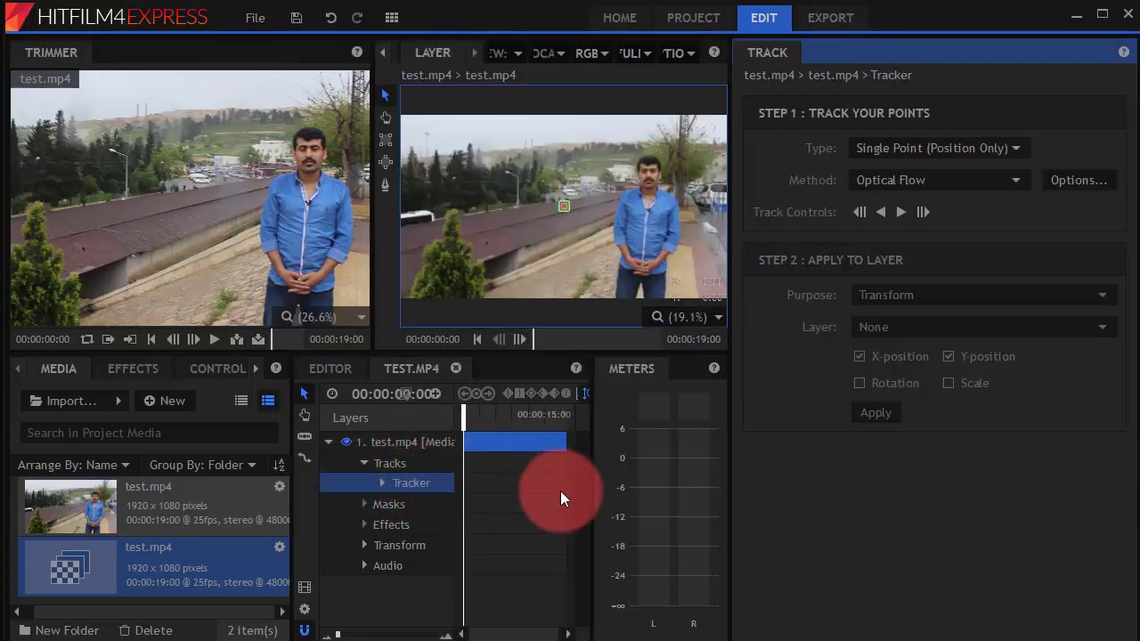
Turn off the Trimmer and Meters panels in the workspace layout menu
left_click(564, 206)
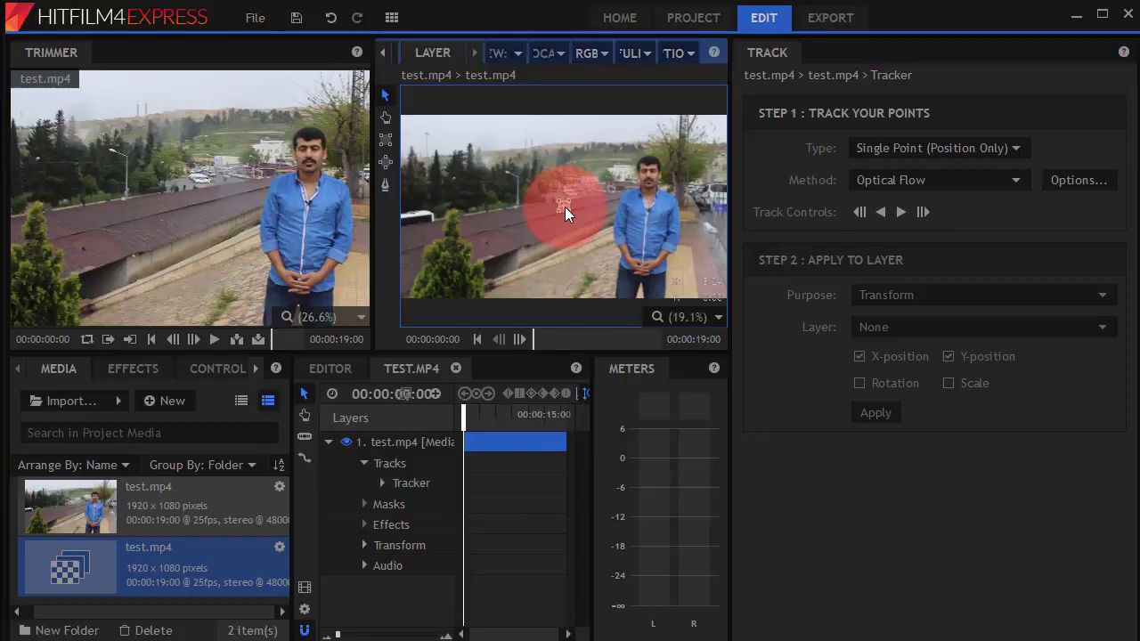
left_click(391, 18)
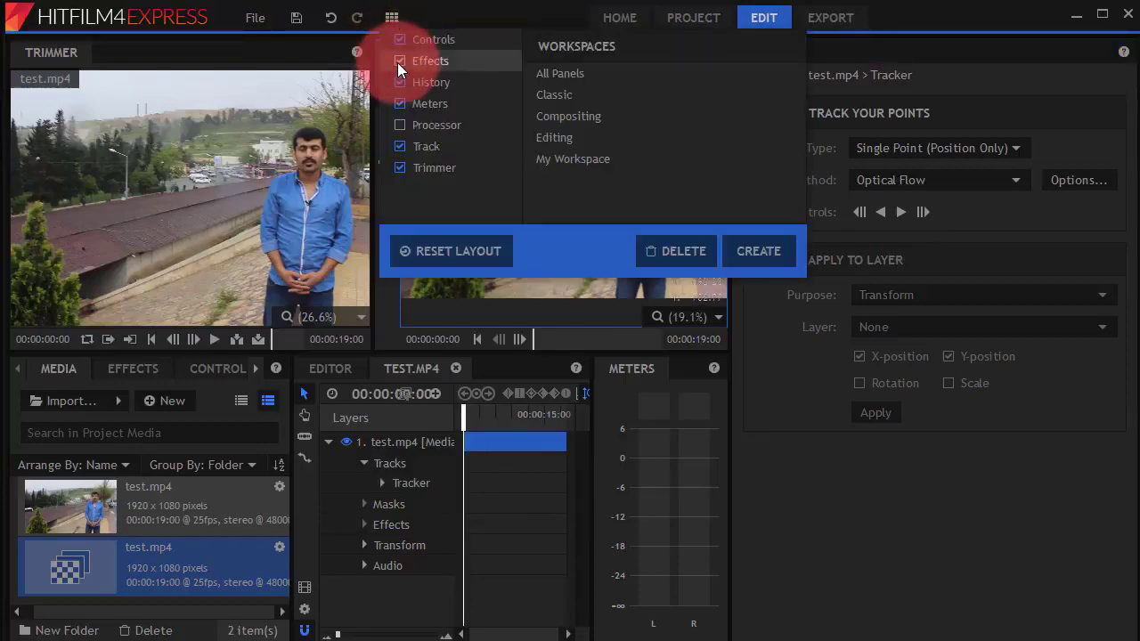
left_click(397, 169)
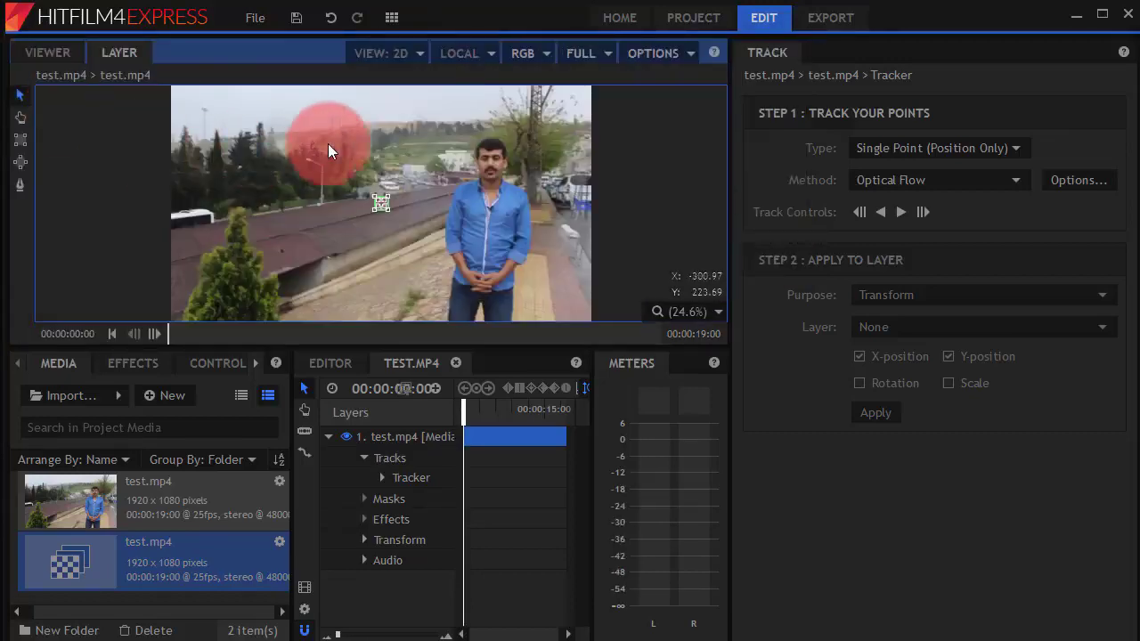
left_click(391, 18)
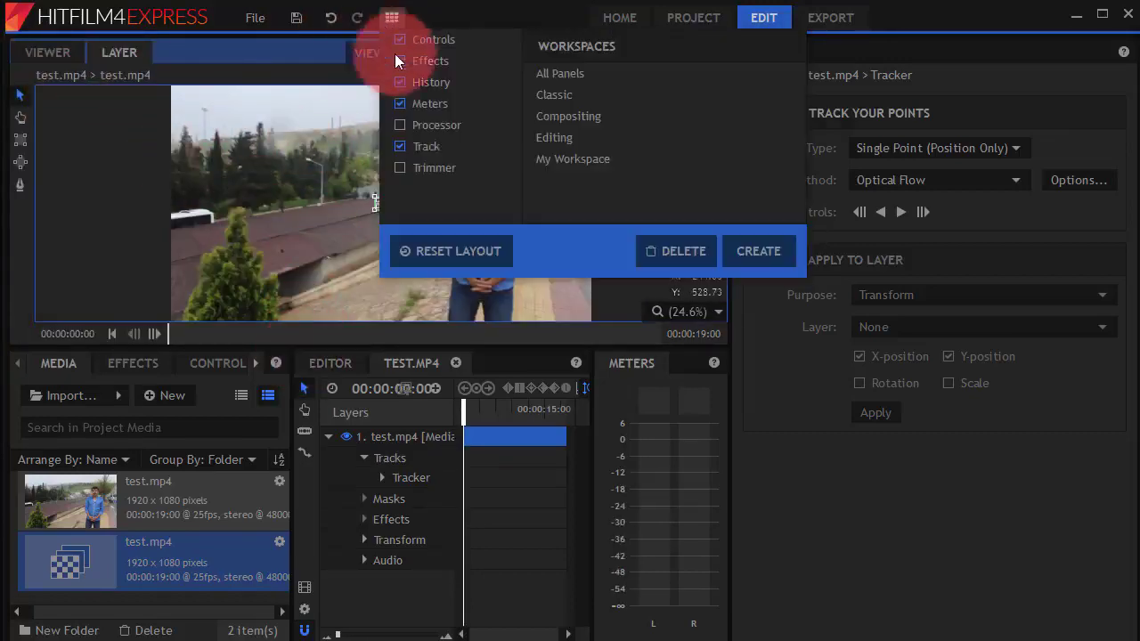
left_click(397, 103)
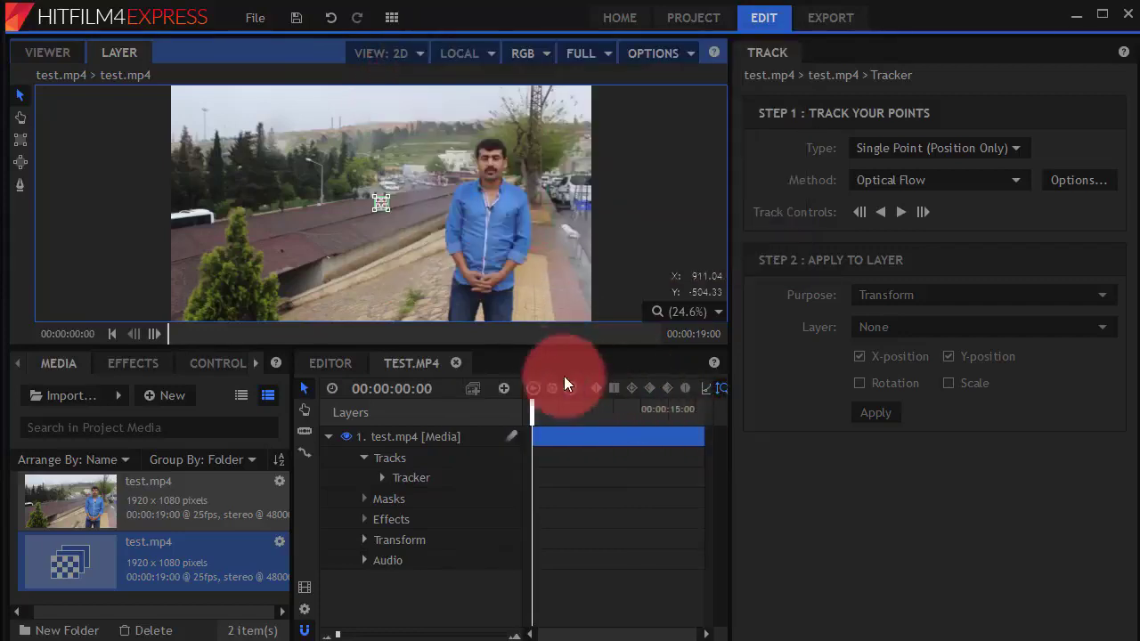
Set the tracker Type to Double Points (Position/Scale)
scroll(411, 207, "up", 2)
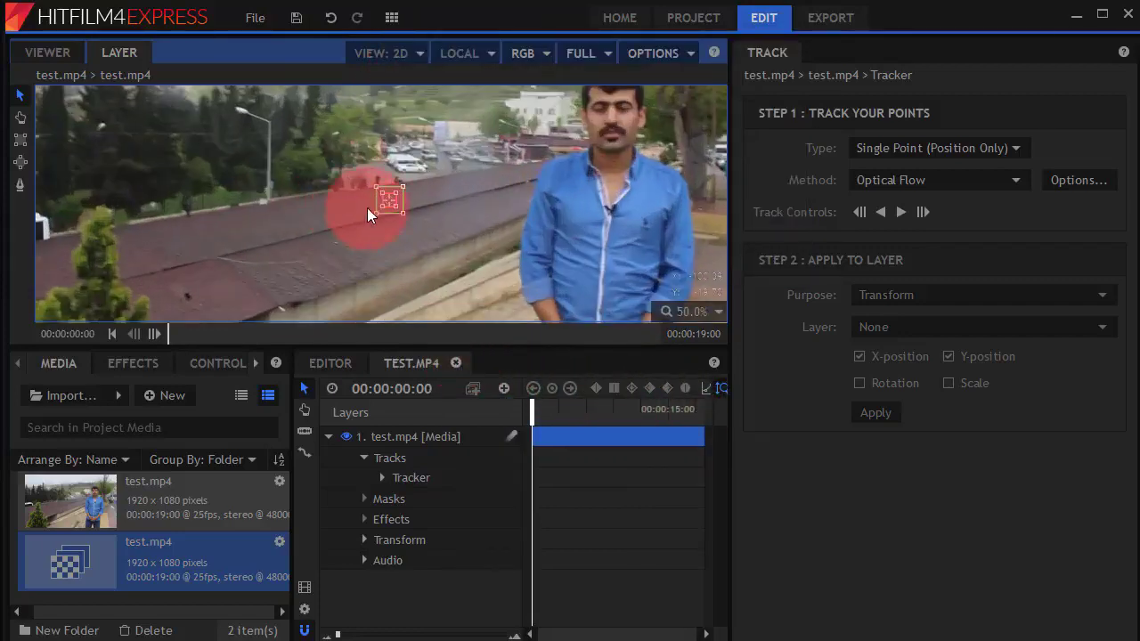
scroll(387, 202, "up", 2)
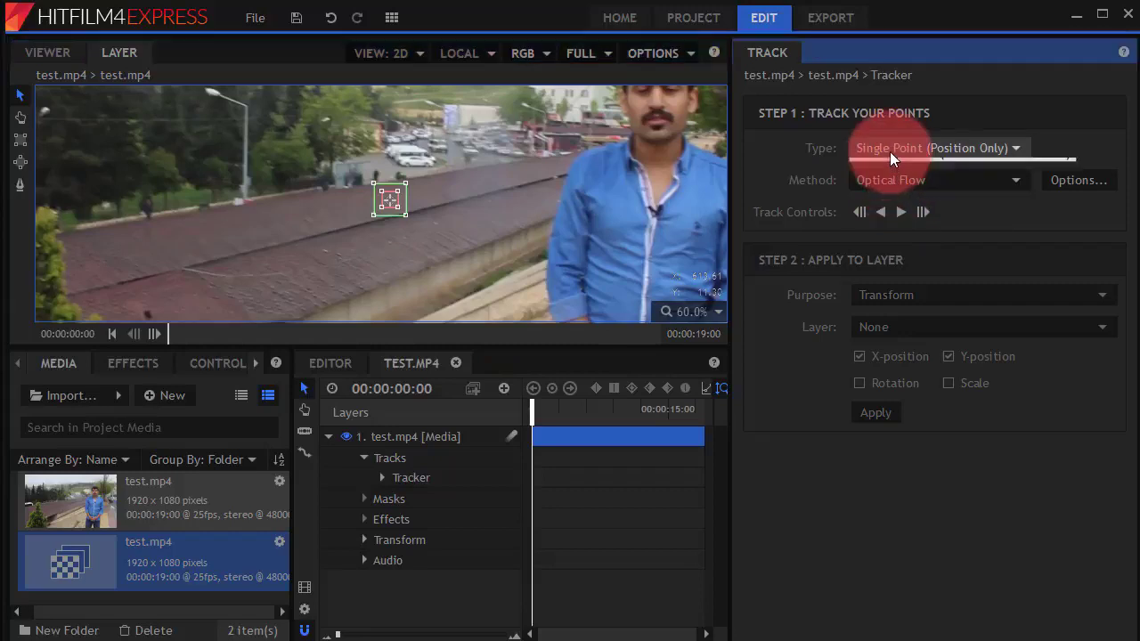
left_click(889, 150)
left_click(914, 182)
Separate the two tracking points on the roof and chest and enlarge their search areas
left_click(422, 201)
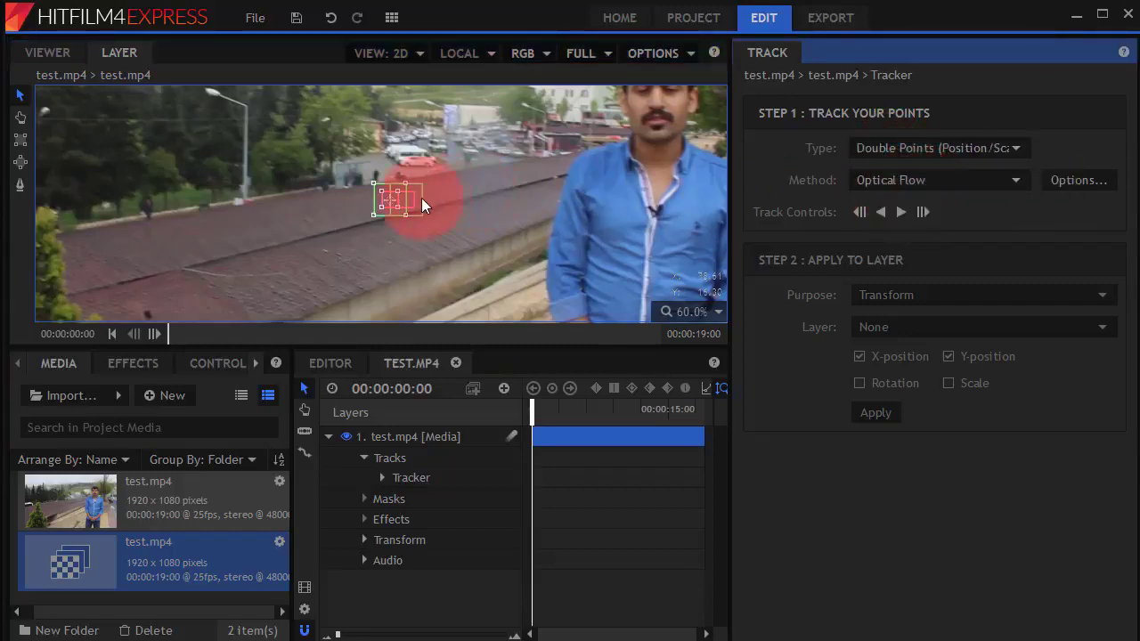
left_click_drag(401, 207, 405, 198)
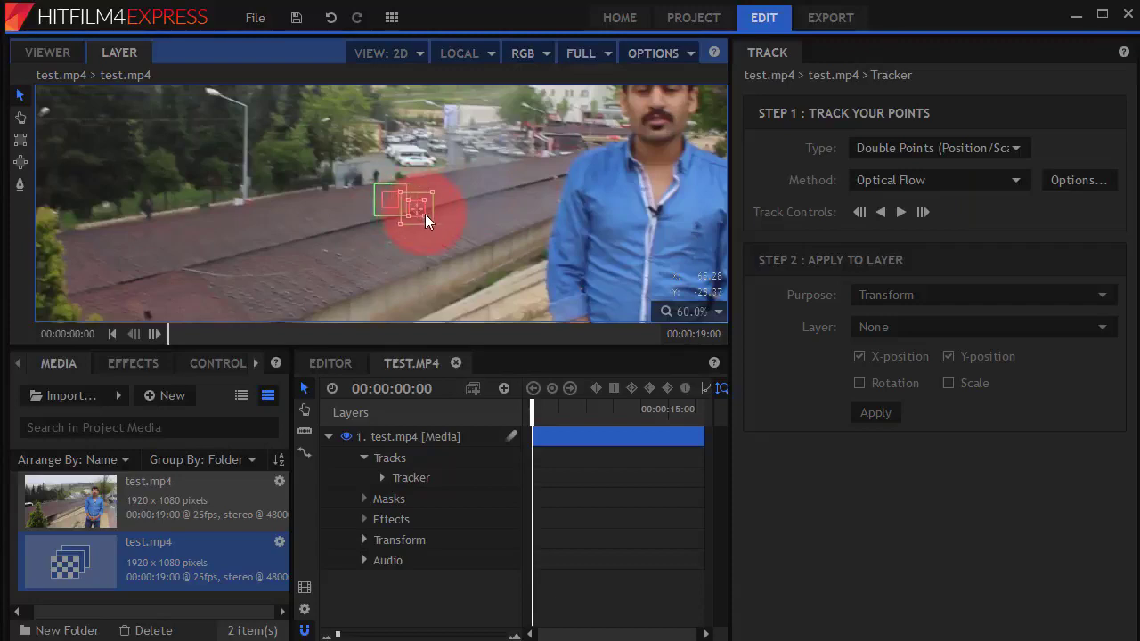
mouse_move(428, 218)
left_mouse_down()
mouse_move(466, 258)
mouse_move(418, 206)
mouse_move(485, 177)
left_mouse_up()
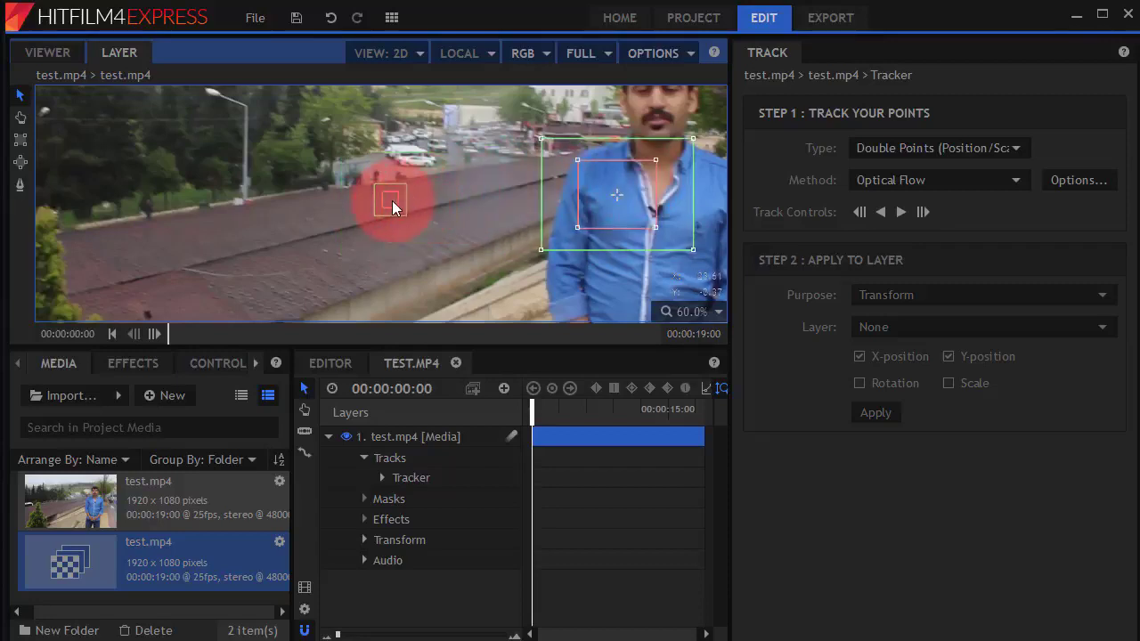
left_click_drag(392, 202, 428, 229)
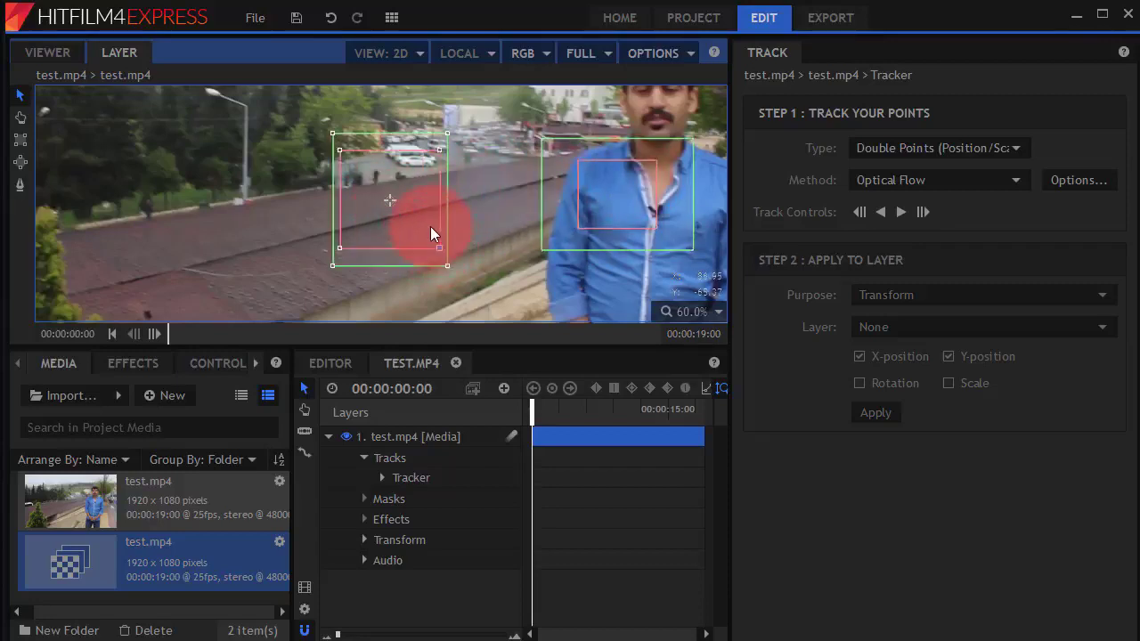
scroll(312, 202, "down", 1)
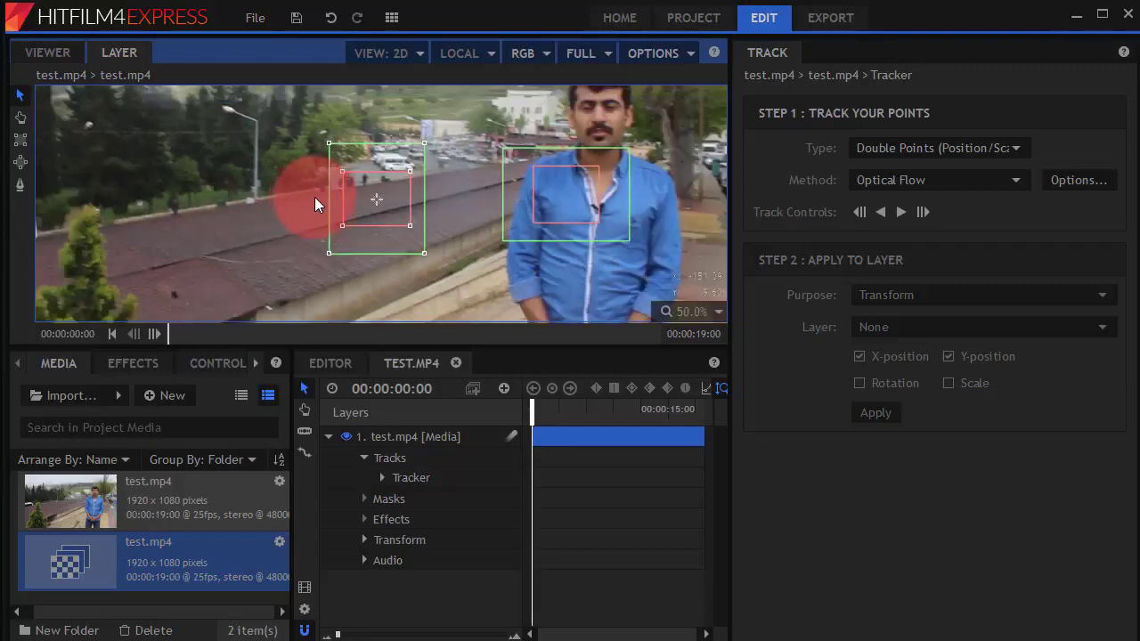
scroll(304, 199, "down", 1)
scroll(346, 208, "down", 2)
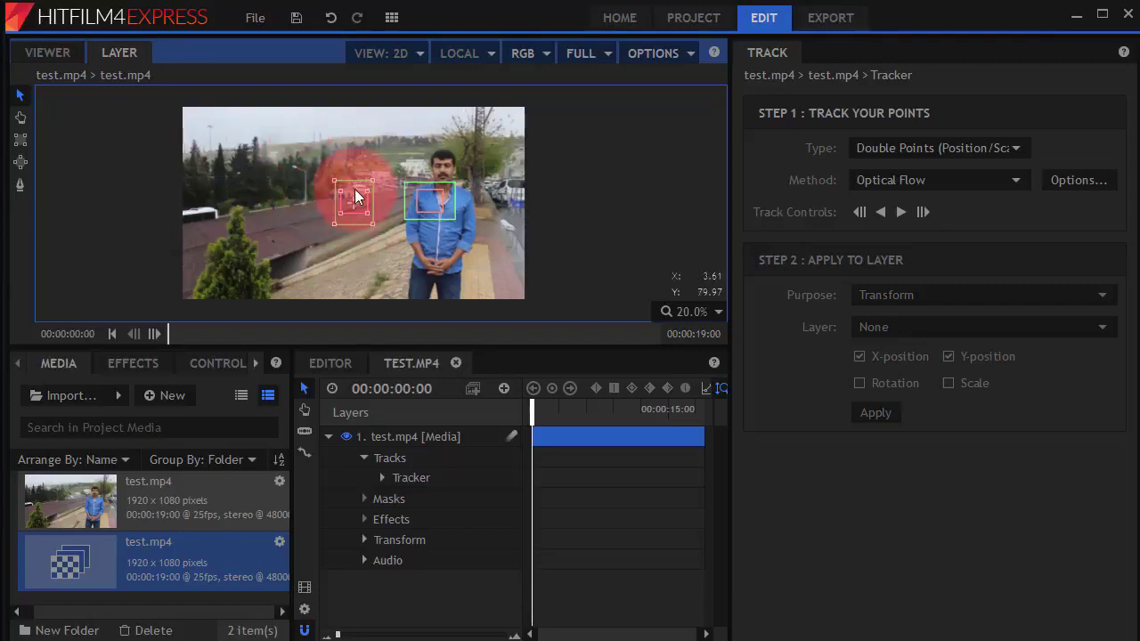
Move the roof tracking point up and centre it on the street lamp
scroll(352, 203, "up", 1)
left_click_drag(365, 210, 276, 160)
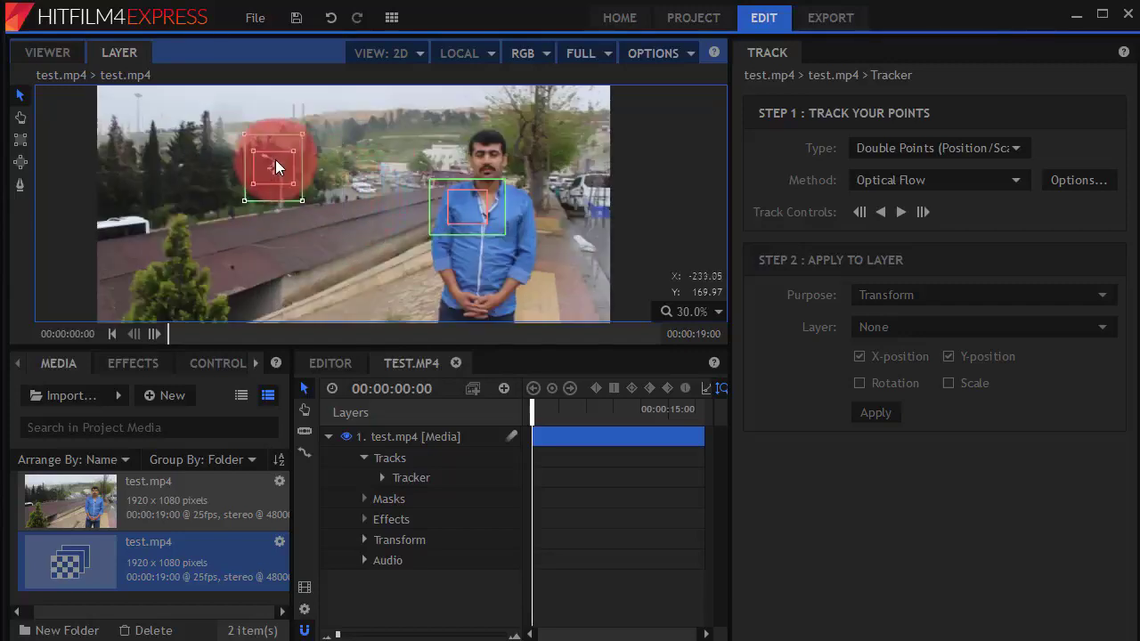
scroll(263, 159, "up", 1)
scroll(259, 157, "up", 1)
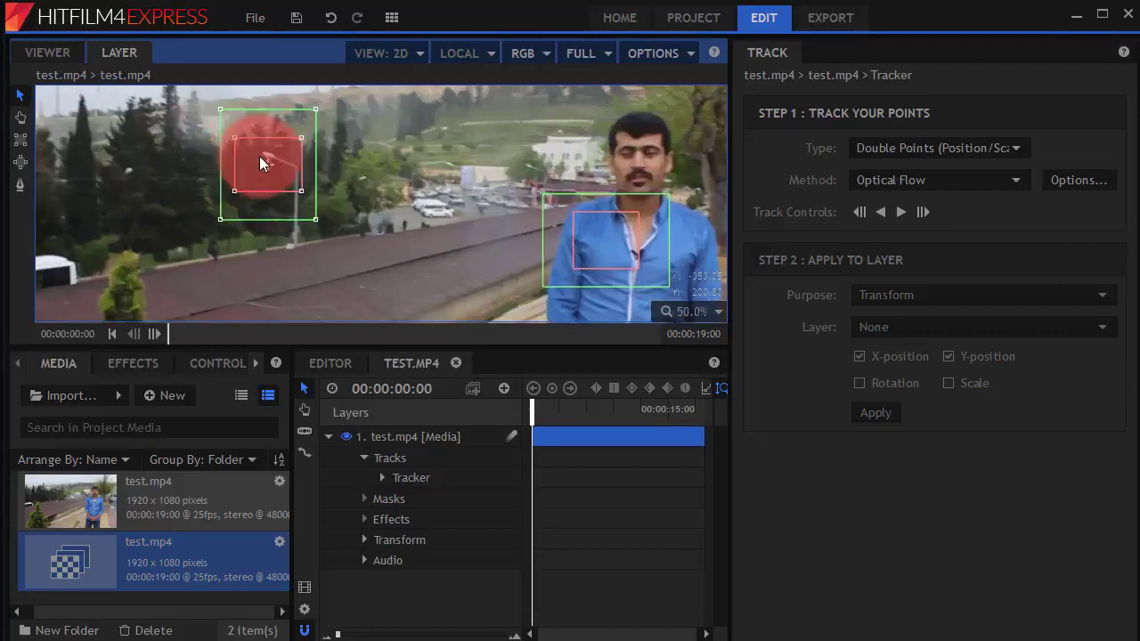
scroll(259, 156, "up", 1)
scroll(253, 169, "up", 1)
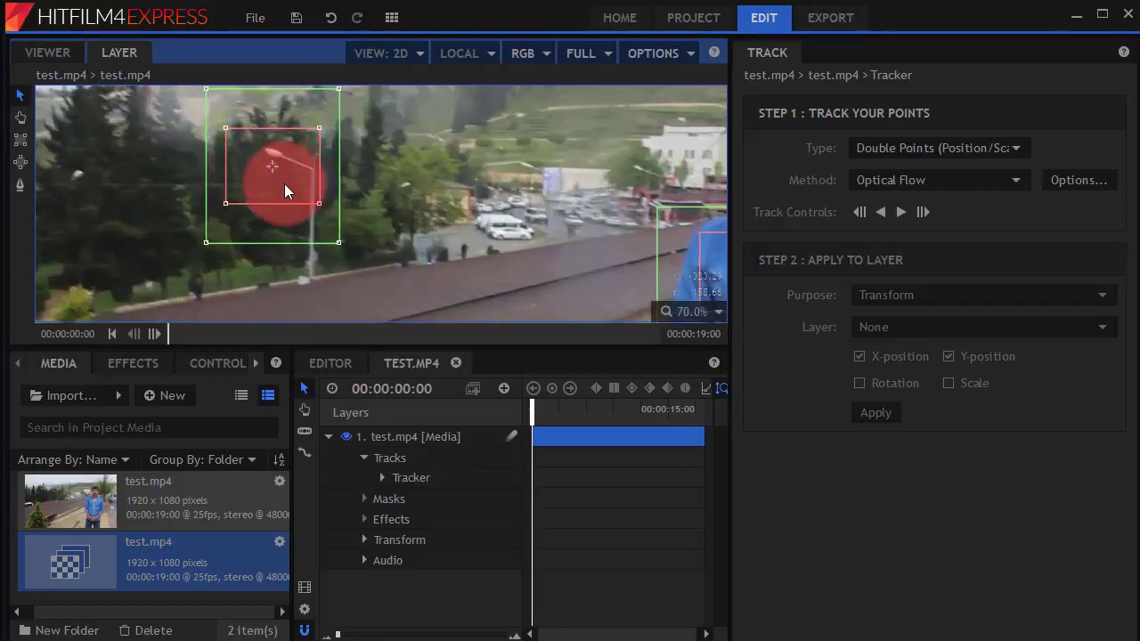
mouse_move(271, 170)
left_mouse_down()
mouse_move(309, 183)
mouse_move(321, 236)
mouse_move(338, 226)
mouse_move(331, 211)
left_mouse_up()
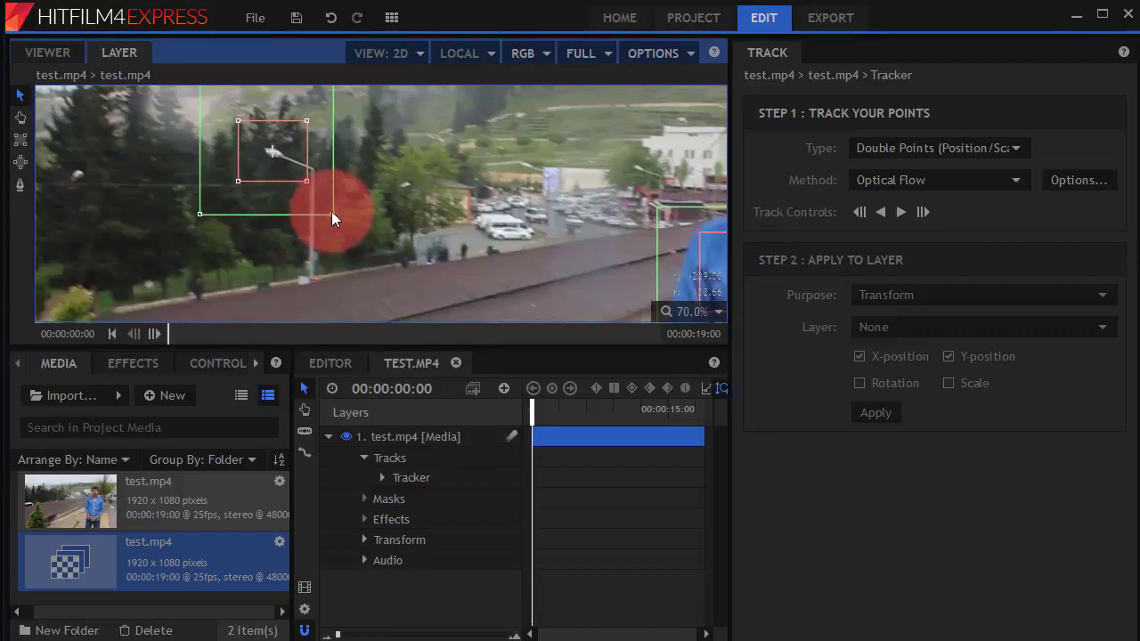
Drag the second tracking point off the man's chest onto the pavement to his right
scroll(594, 220, "down", 1)
scroll(611, 229, "down", 1)
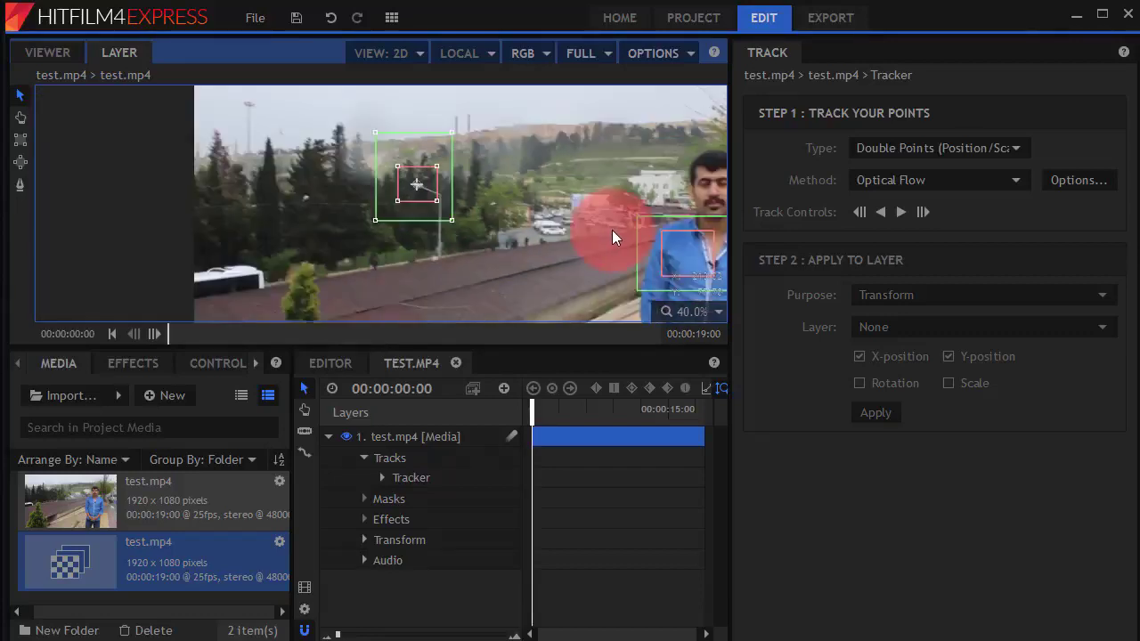
scroll(612, 229, "down", 1)
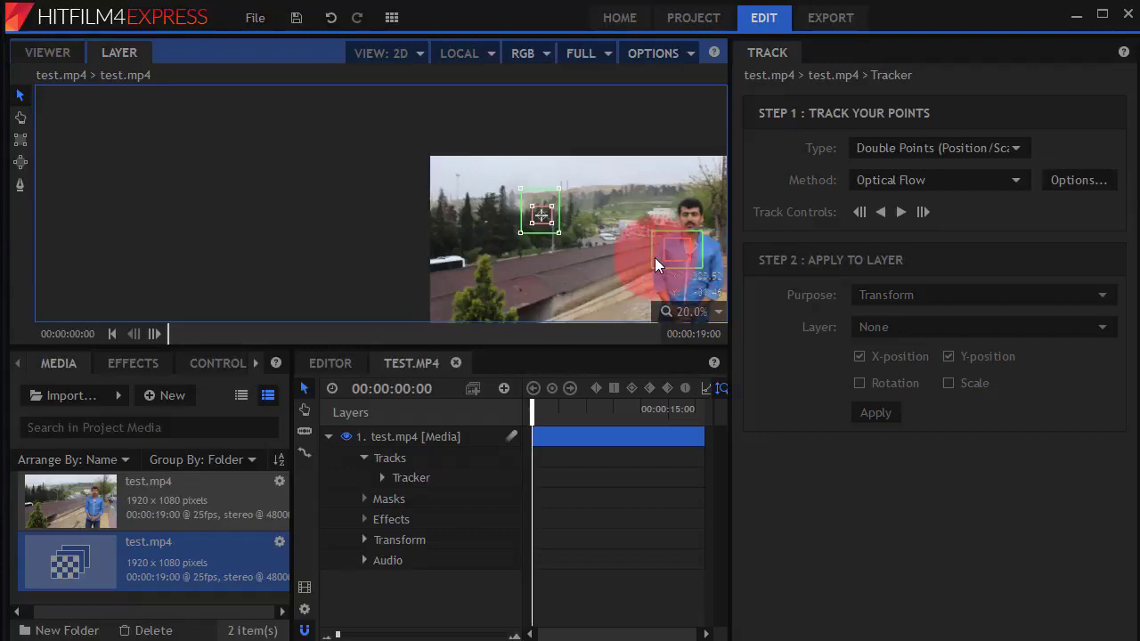
key("h")
left_click_drag(654, 257, 466, 214)
scroll(466, 214, "up", 1)
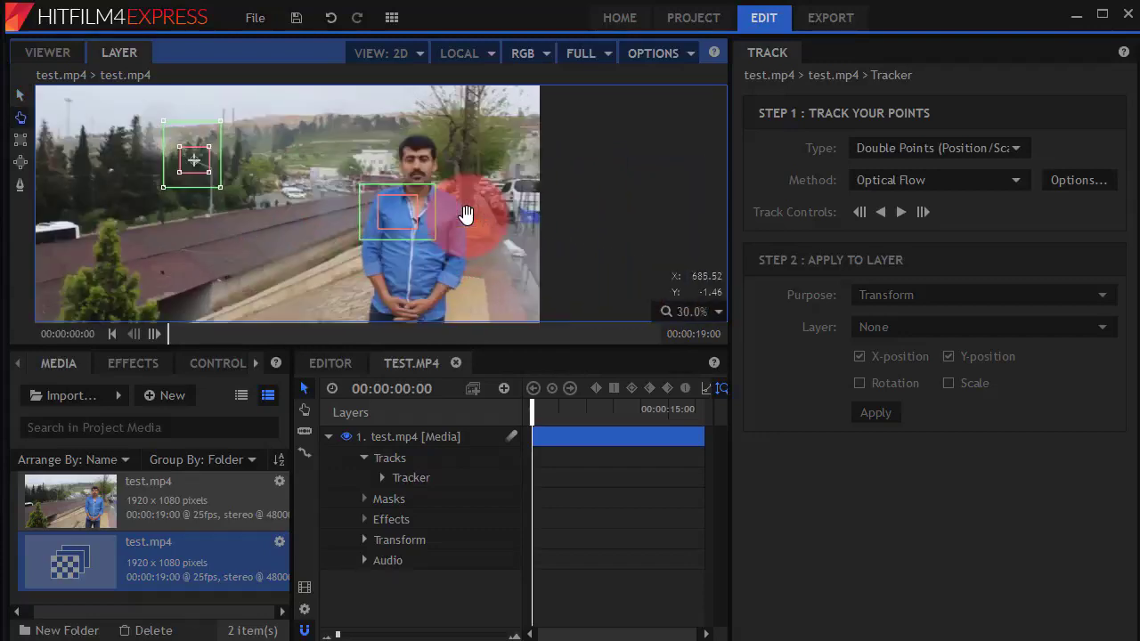
scroll(441, 215, "up", 1)
scroll(440, 214, "up", 1)
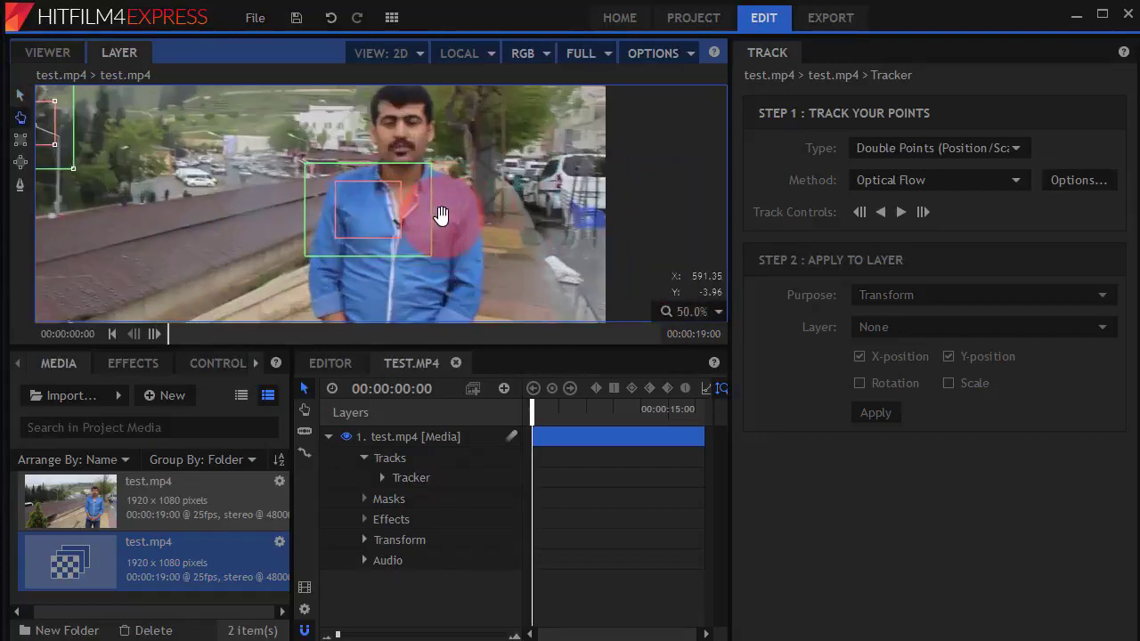
key("v")
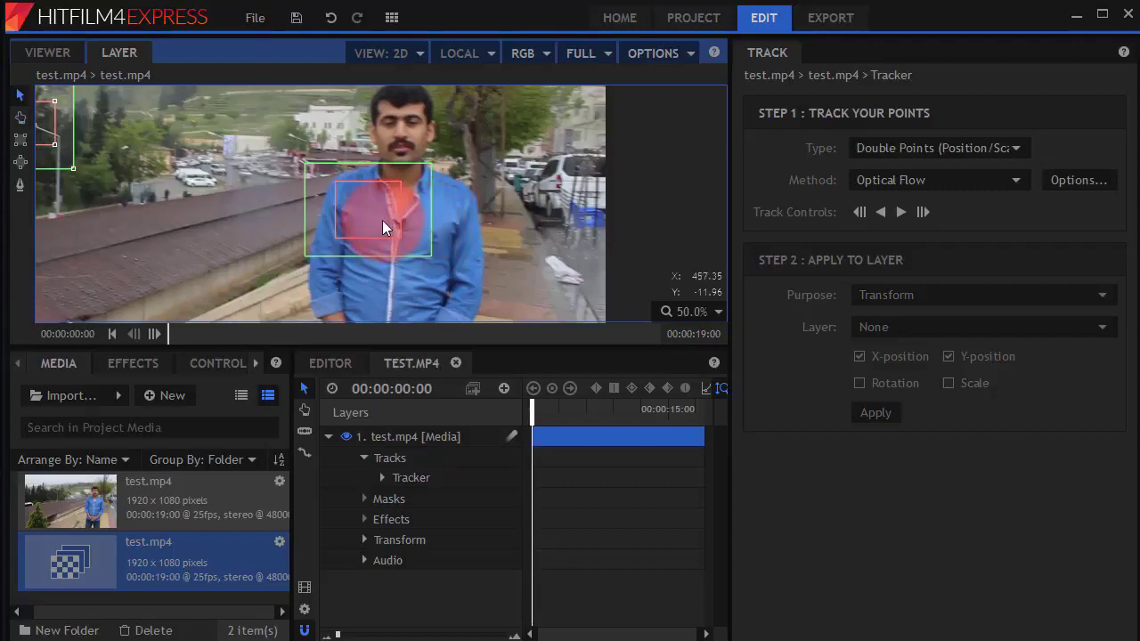
mouse_move(384, 222)
left_mouse_down()
mouse_move(562, 268)
mouse_move(578, 293)
left_mouse_up()
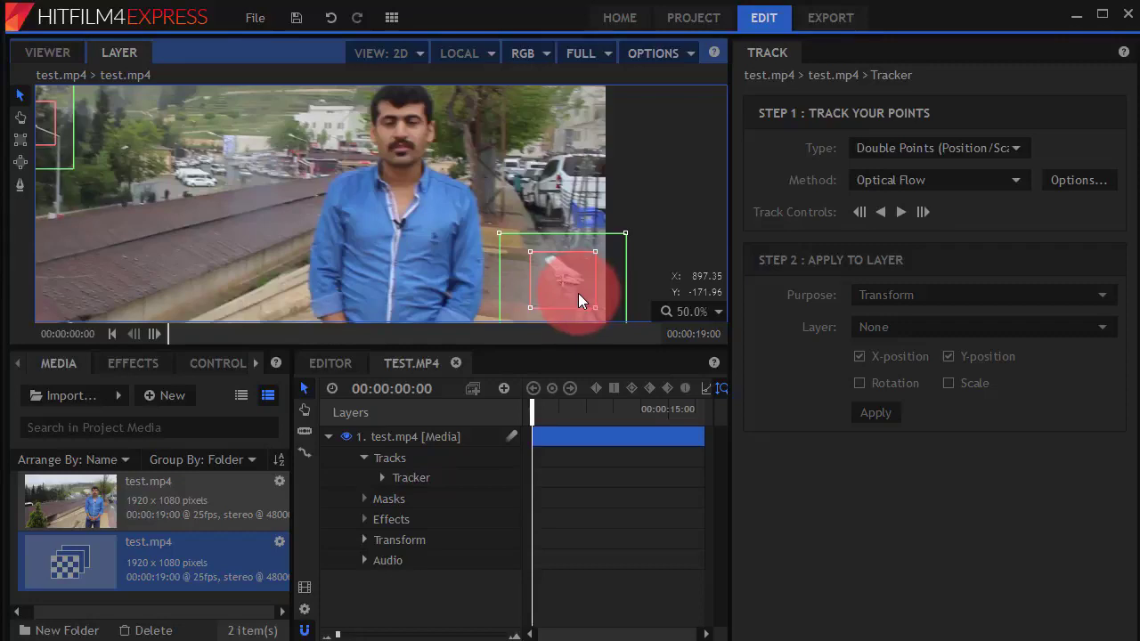
Zoom to 160% and centre the second tracking point on the white scrap
scroll(578, 281, "up", 1)
scroll(579, 285, "up", 1)
scroll(566, 278, "up", 1)
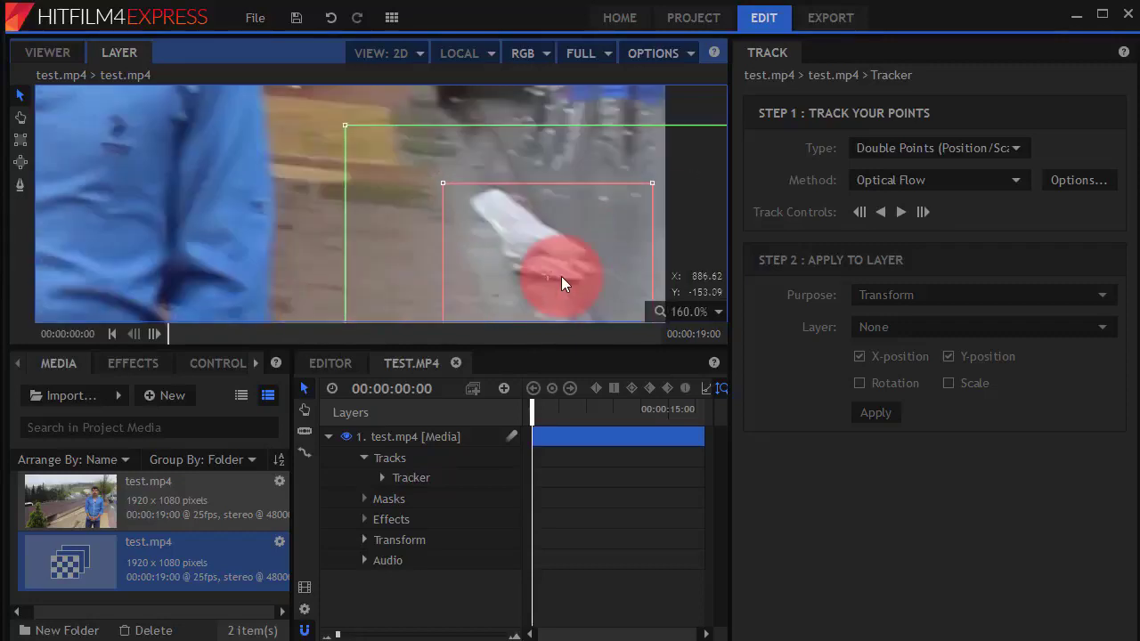
mouse_move(561, 276)
left_mouse_down()
mouse_move(548, 272)
mouse_move(560, 279)
left_mouse_up()
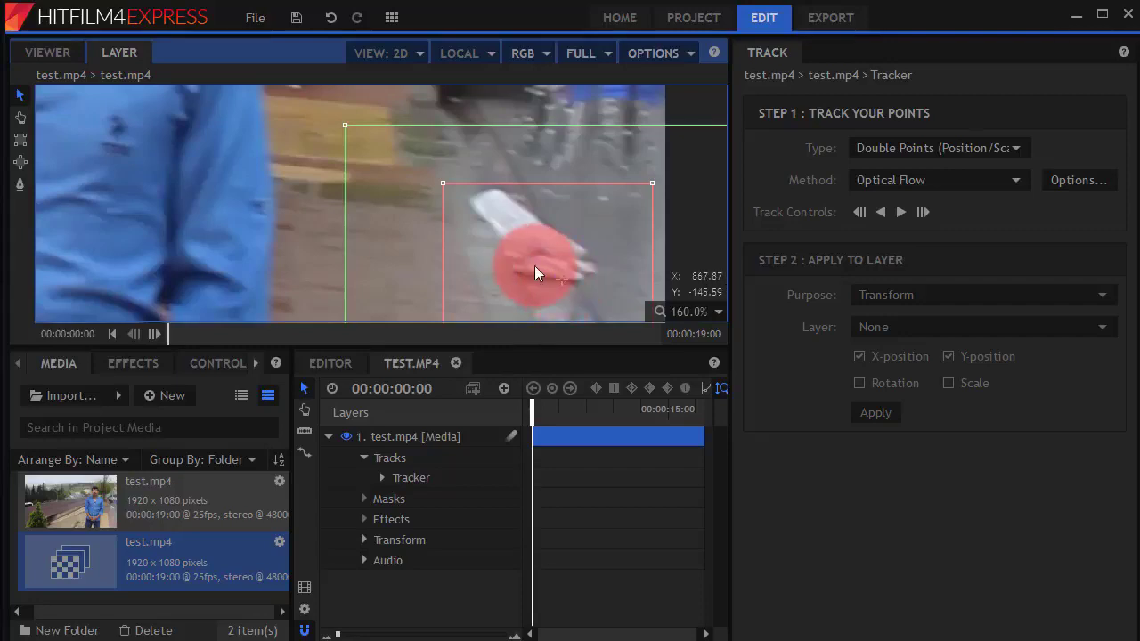
scroll(534, 265, "down", 5)
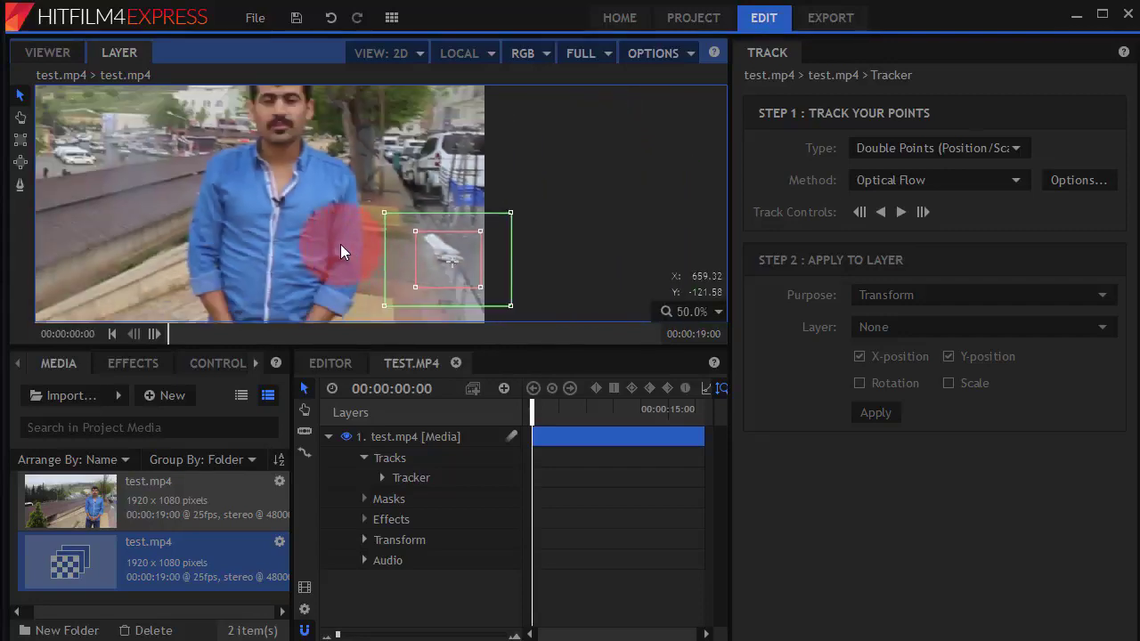
scroll(462, 277, "up", 2)
scroll(463, 279, "up", 1)
scroll(463, 276, "up", 1)
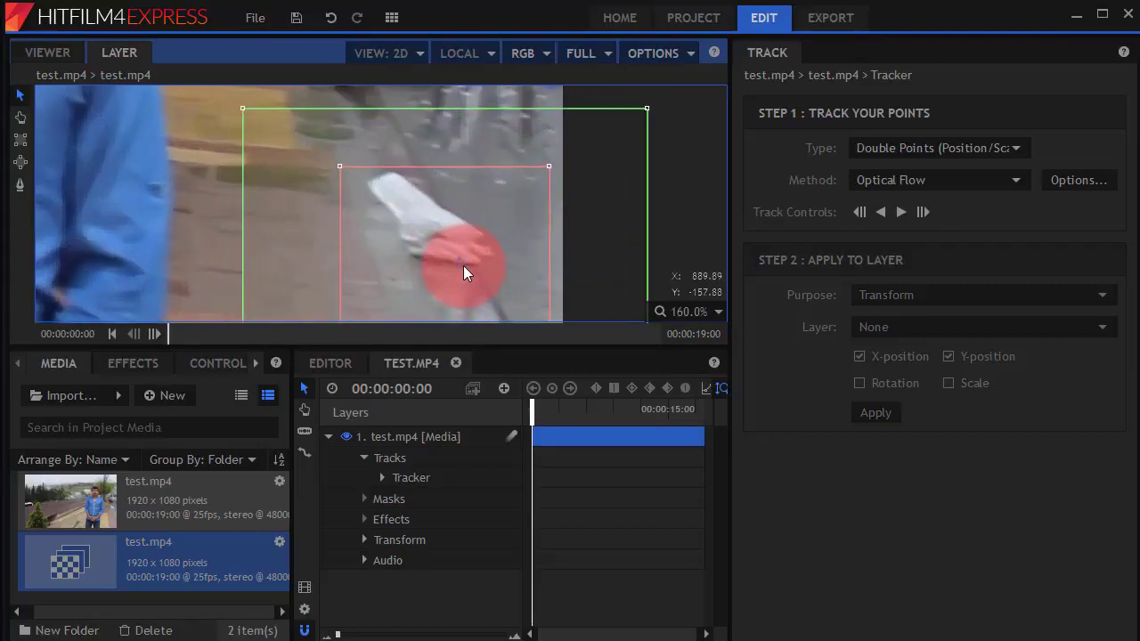
left_click_drag(464, 274, 396, 274)
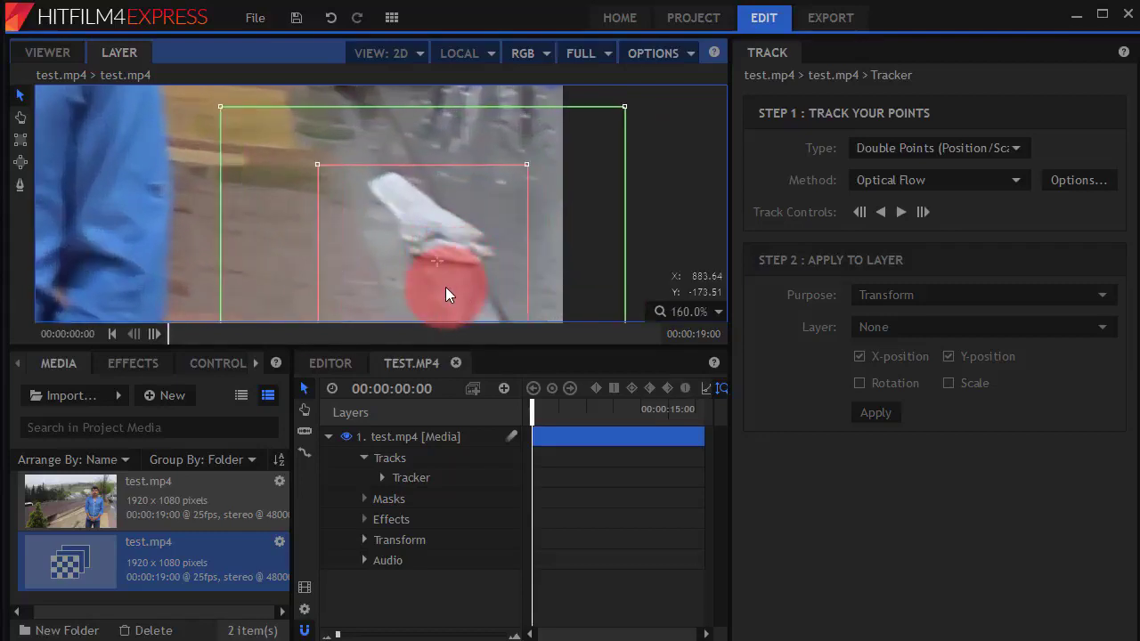
Zoom out and pan the Layer viewer so the whole frame is visible
scroll(396, 275, "down", 1)
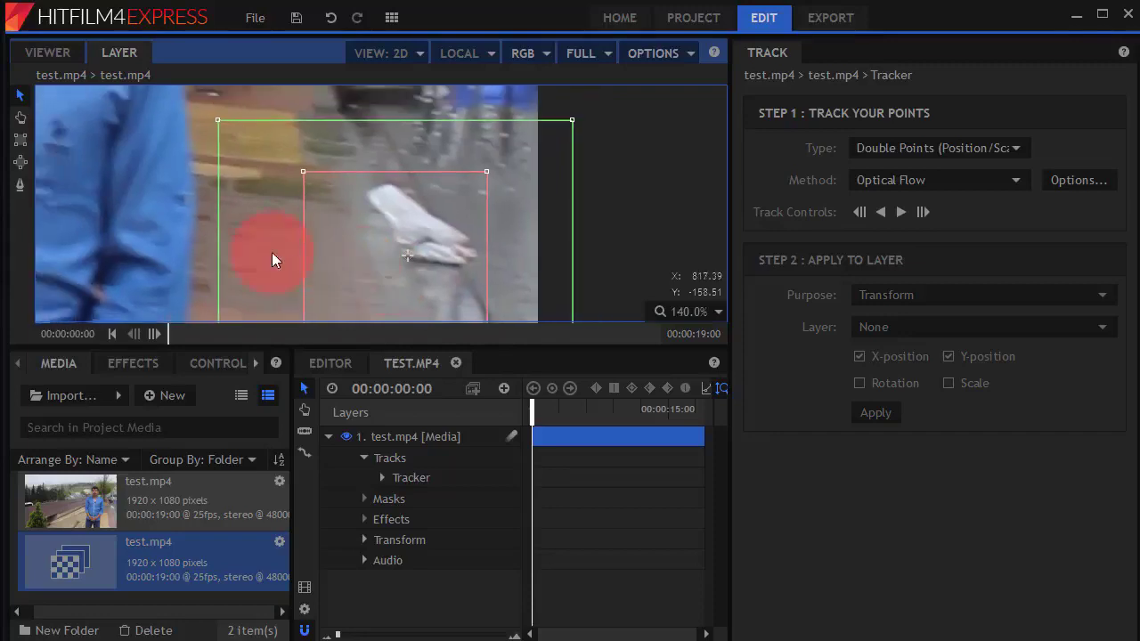
scroll(272, 252, "down", 2)
scroll(215, 242, "down", 1)
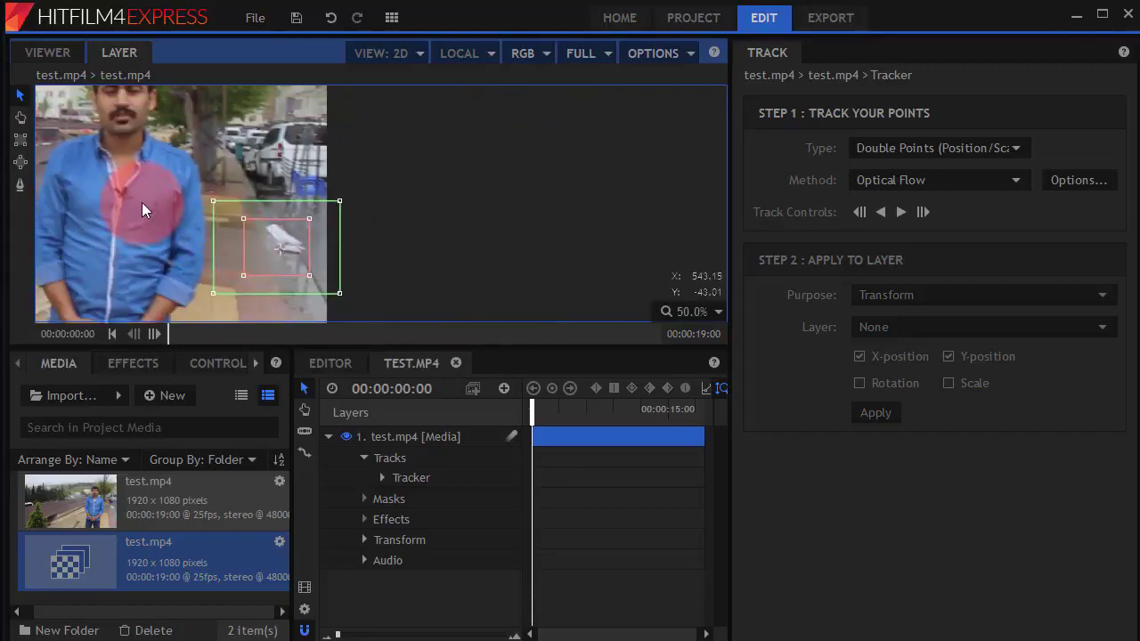
key("h")
scroll(142, 202, "down", 1)
left_click_drag(141, 202, 280, 211)
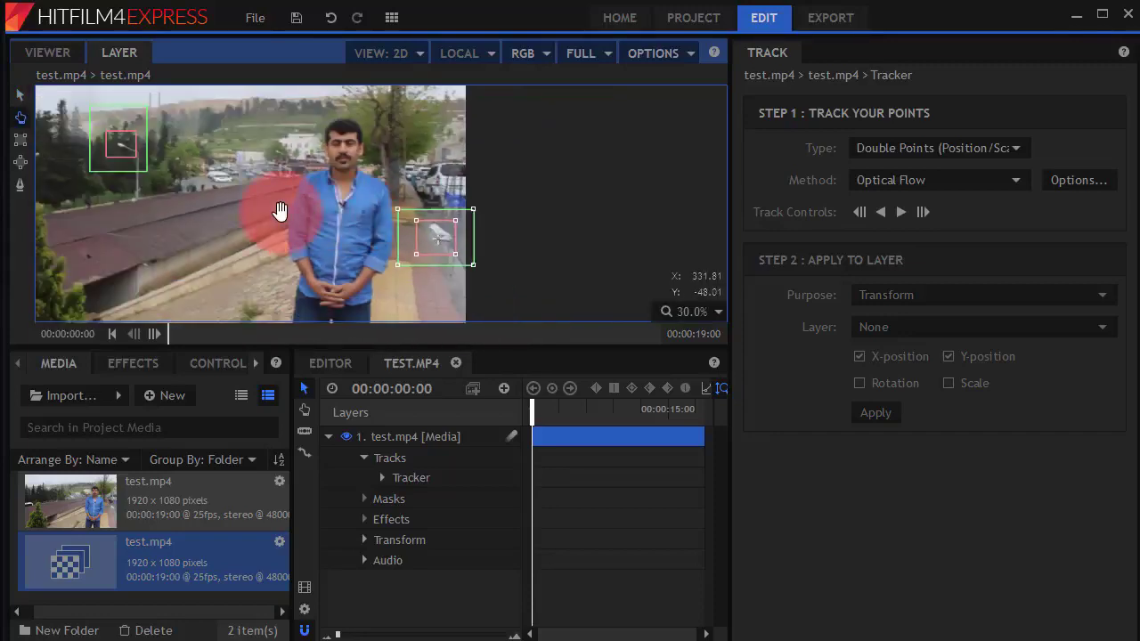
scroll(280, 211, "down", 2)
Set the viewer to Scale to Fit and track both points forward to 00:00:18:24
left_click(697, 313)
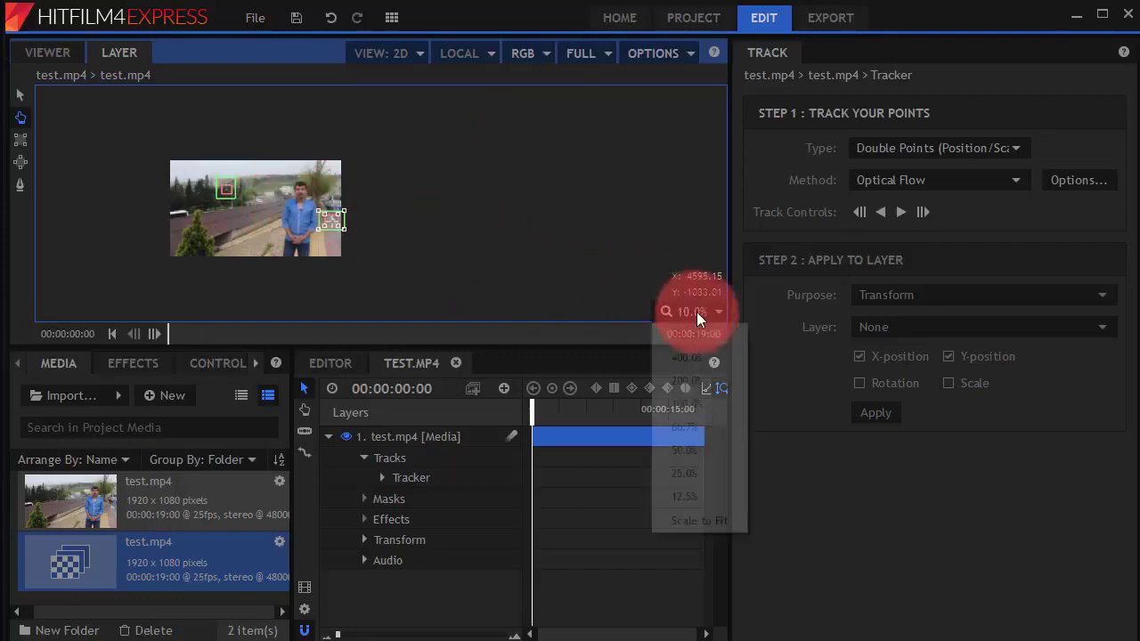
left_click(684, 520)
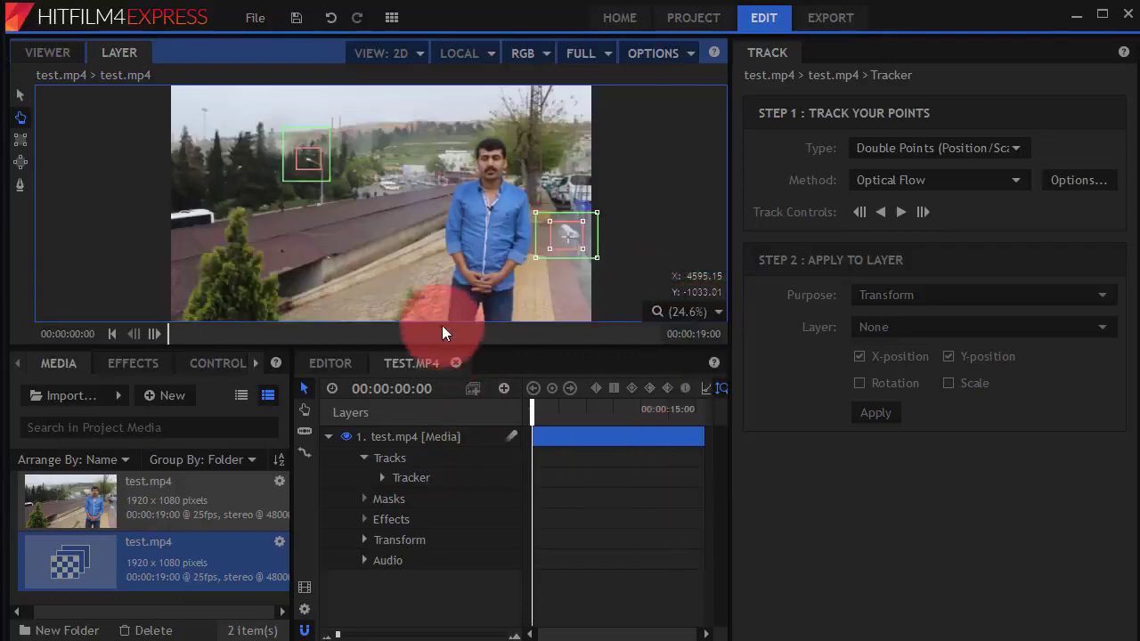
left_click(899, 212)
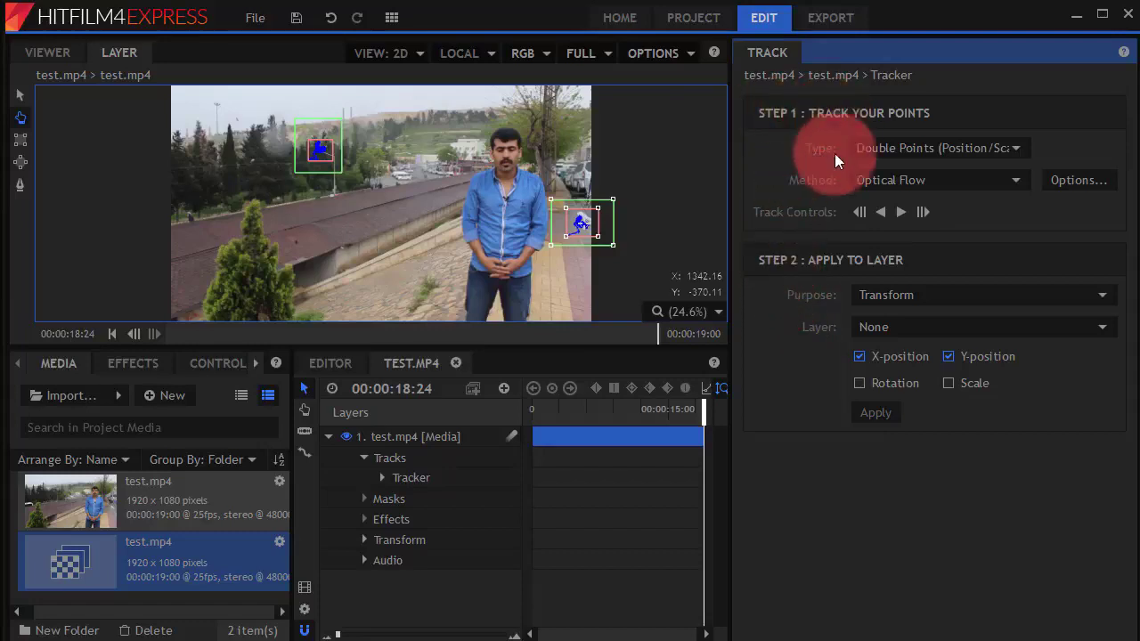
Set the tracking data Purpose to Stabilize and zoom in on the tracker path
left_click(913, 298)
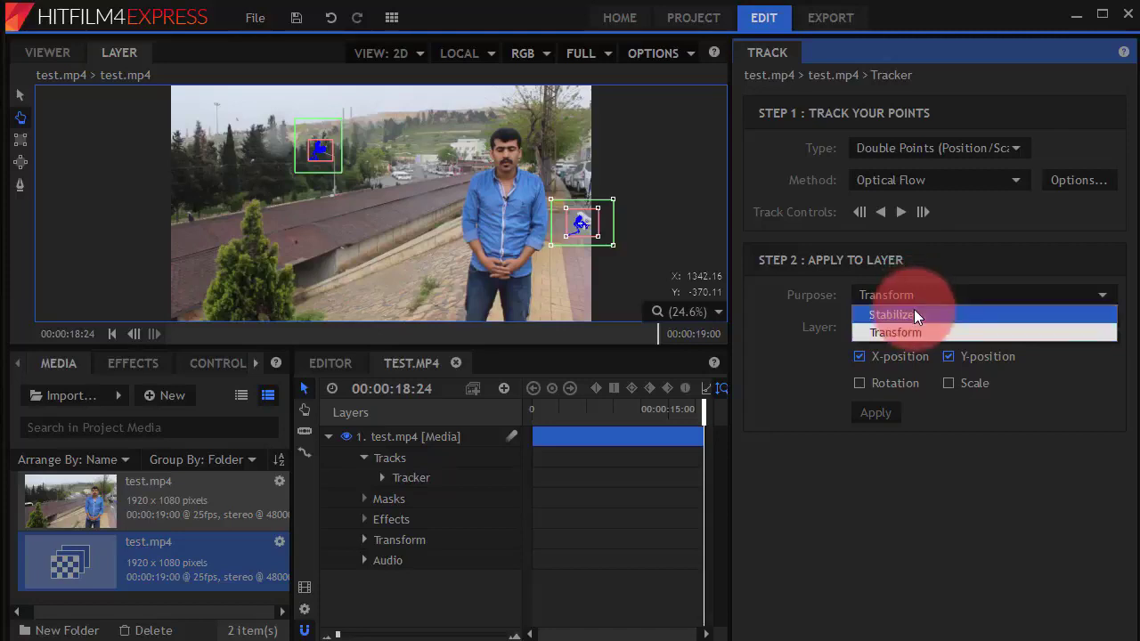
left_click(916, 312)
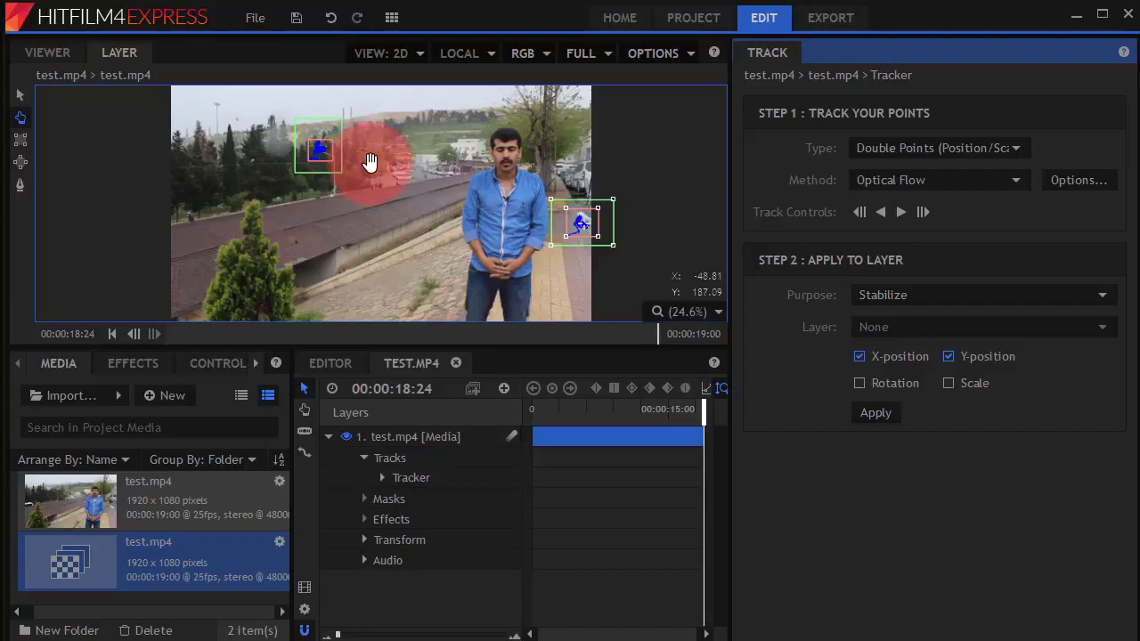
scroll(276, 121, "up", 2)
scroll(392, 160, "up", 2)
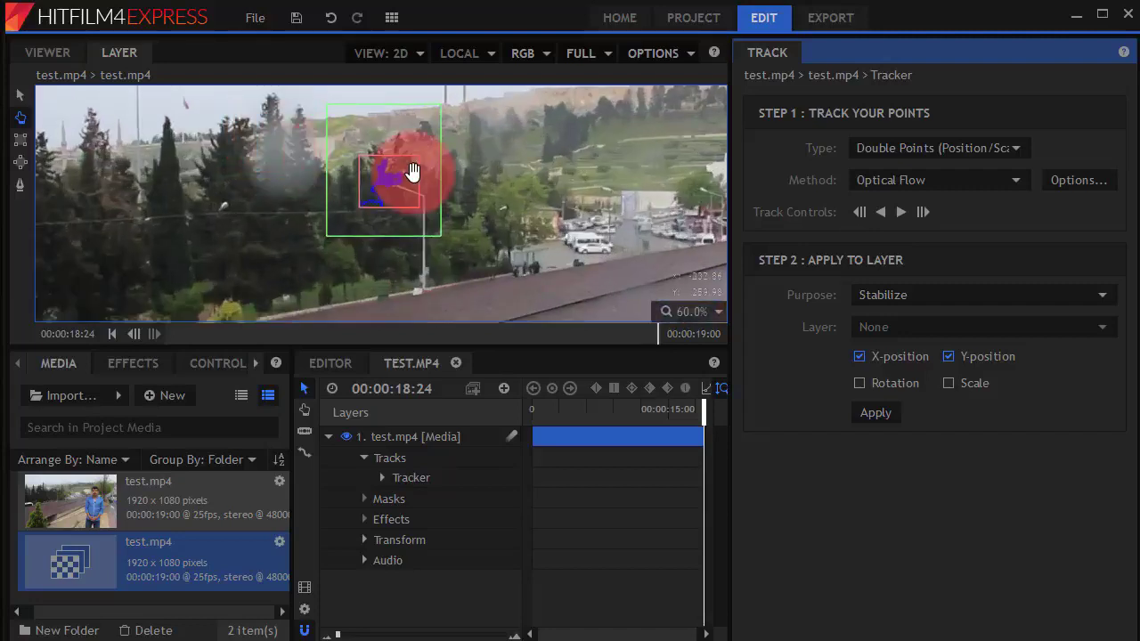
scroll(413, 171, "up", 1)
scroll(326, 178, "up", 1)
scroll(425, 183, "up", 2)
scroll(373, 208, "up", 1)
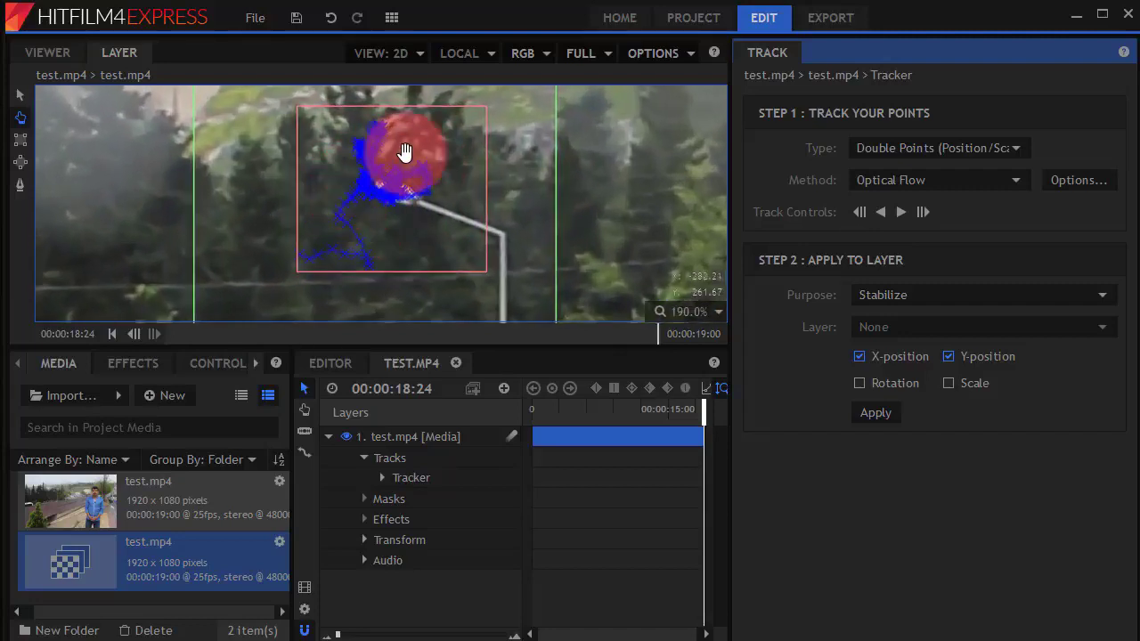
Scrub back through the final frames to check the track, then show the Viewer
left_click(702, 410)
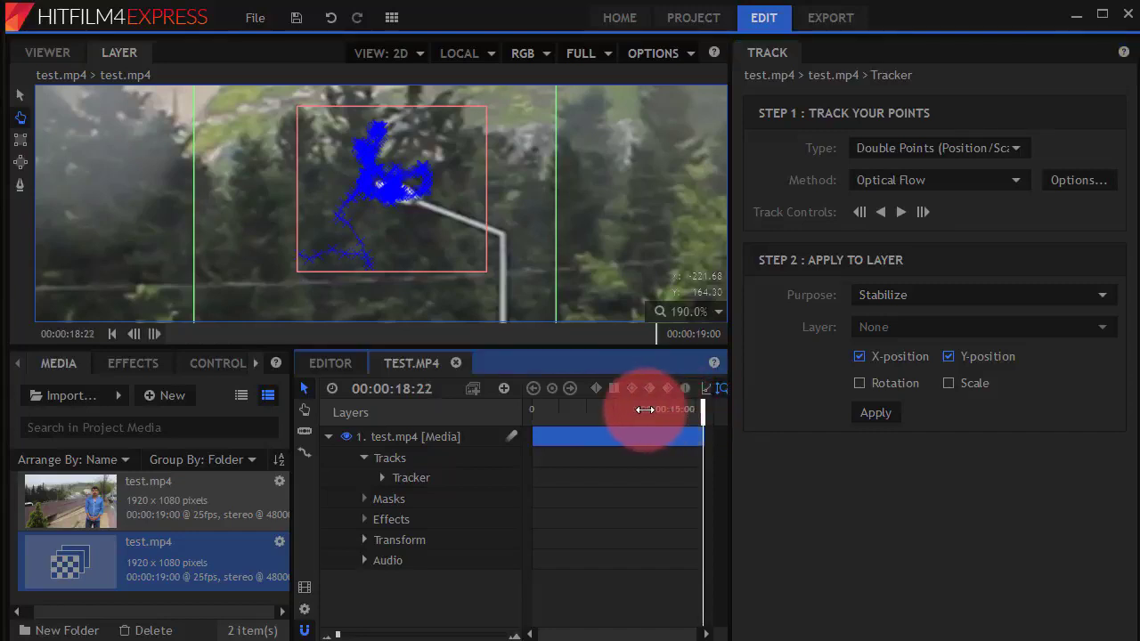
left_click_drag(644, 409, 634, 410)
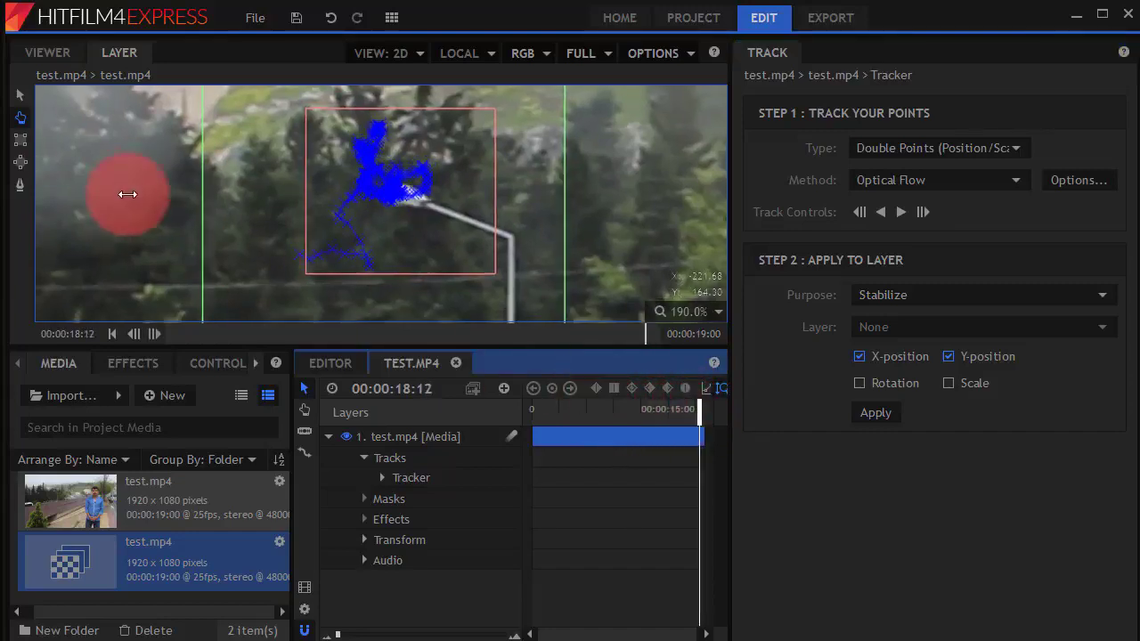
left_click(43, 52)
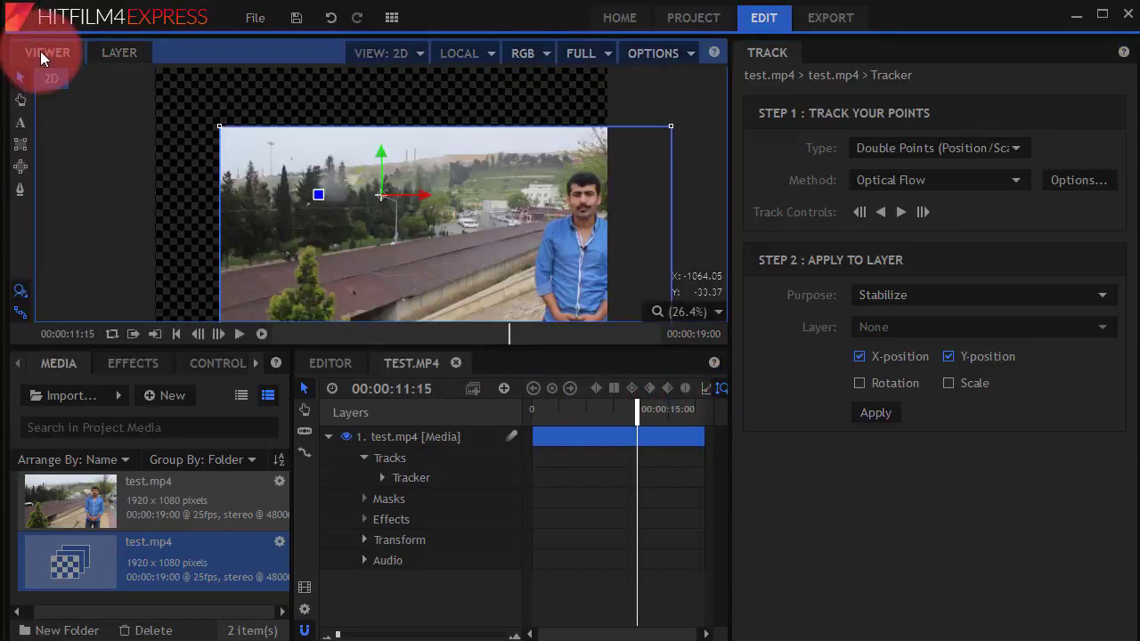
Hide the Track panel and return the playhead to 00:00:00:00
left_click(351, 218)
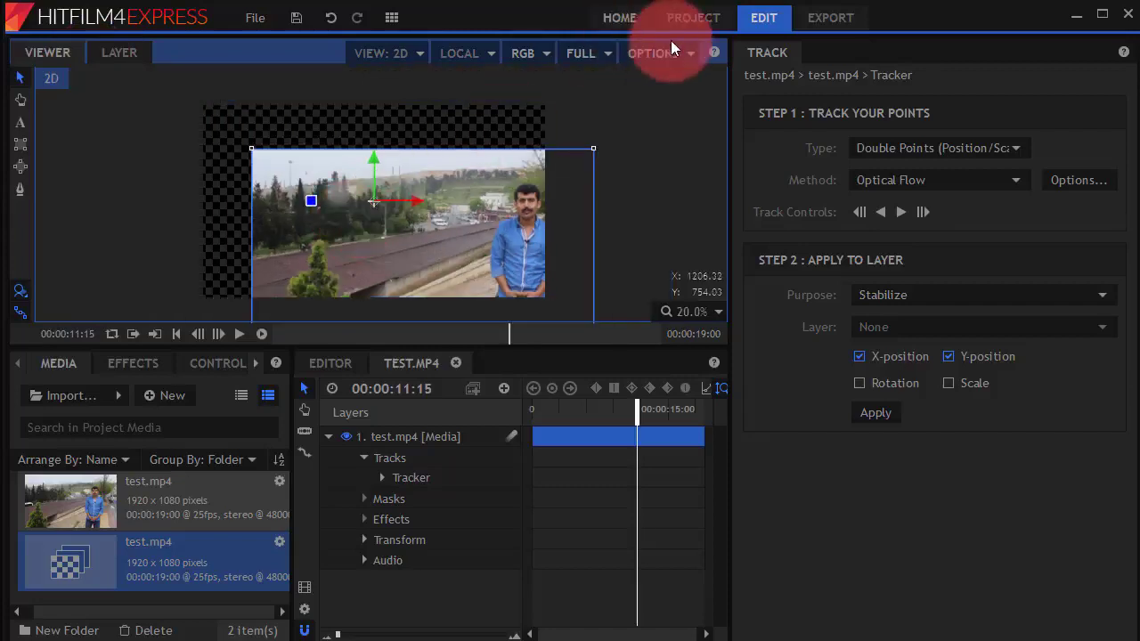
left_click(392, 17)
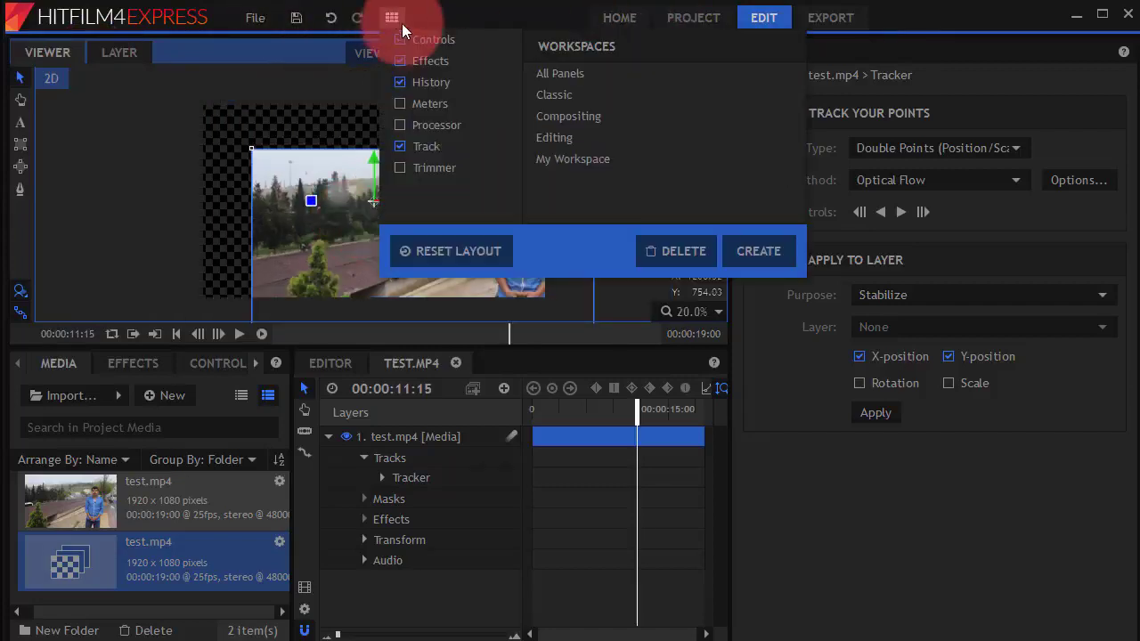
left_click(408, 146)
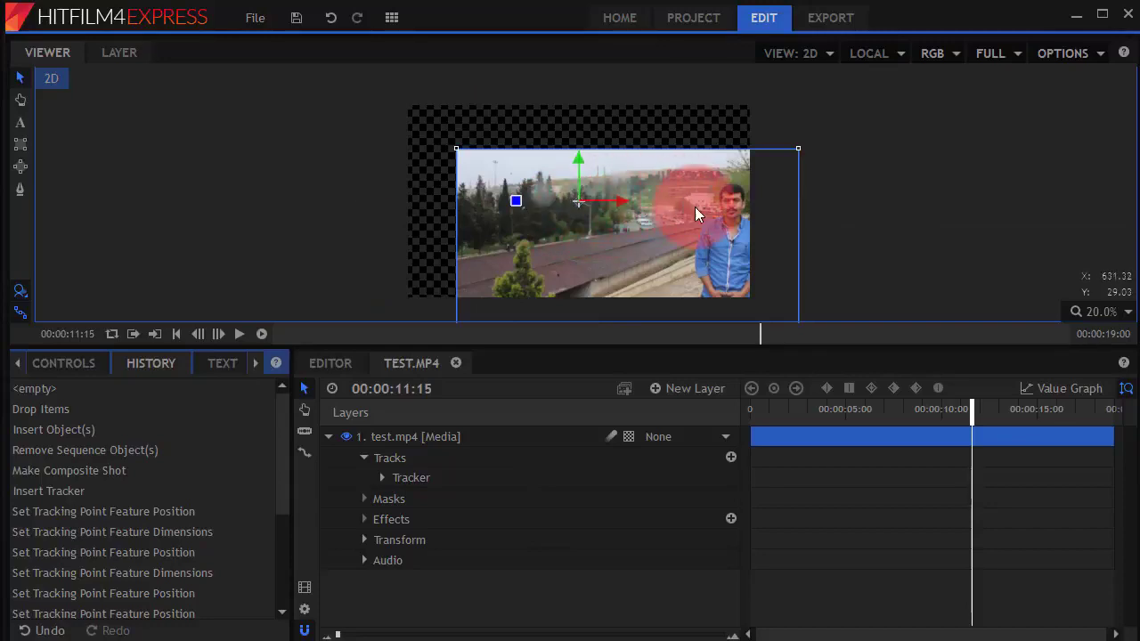
left_click(776, 410)
left_click_drag(734, 422, 661, 361)
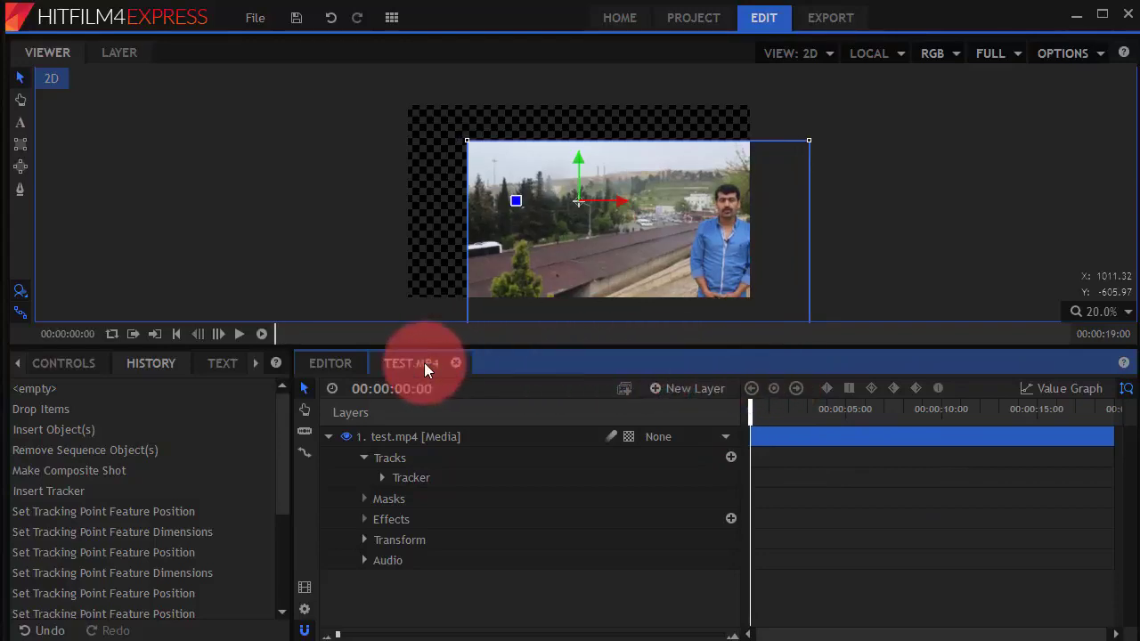
Play the stabilized shot through to 00:00:18:00, then deselect the test.mp4 layer
left_click(241, 335)
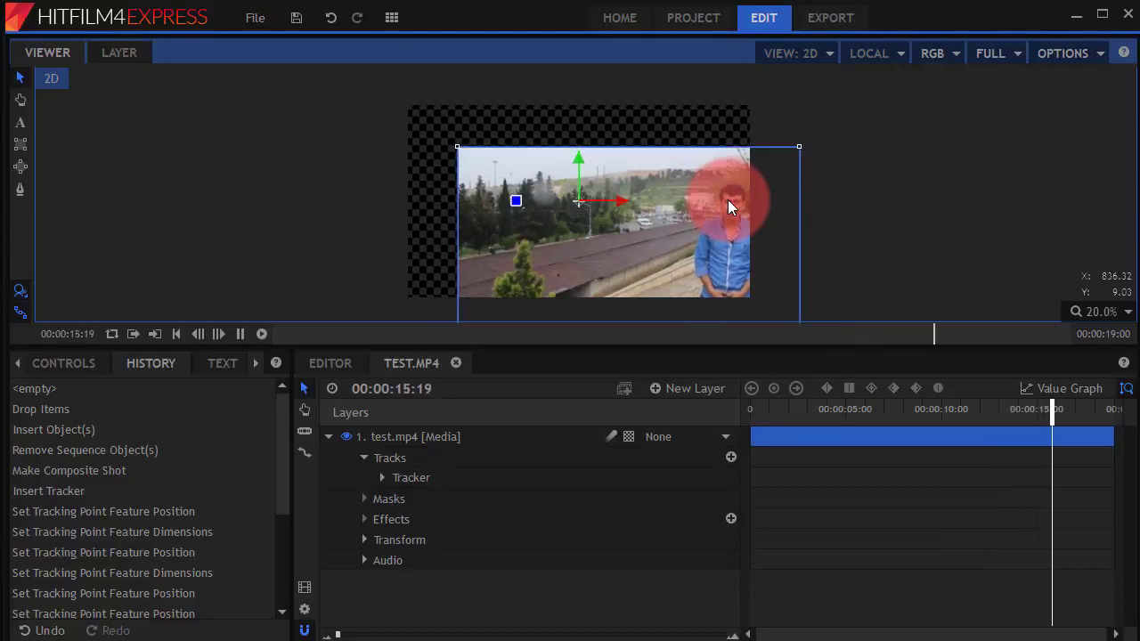
left_click(240, 334)
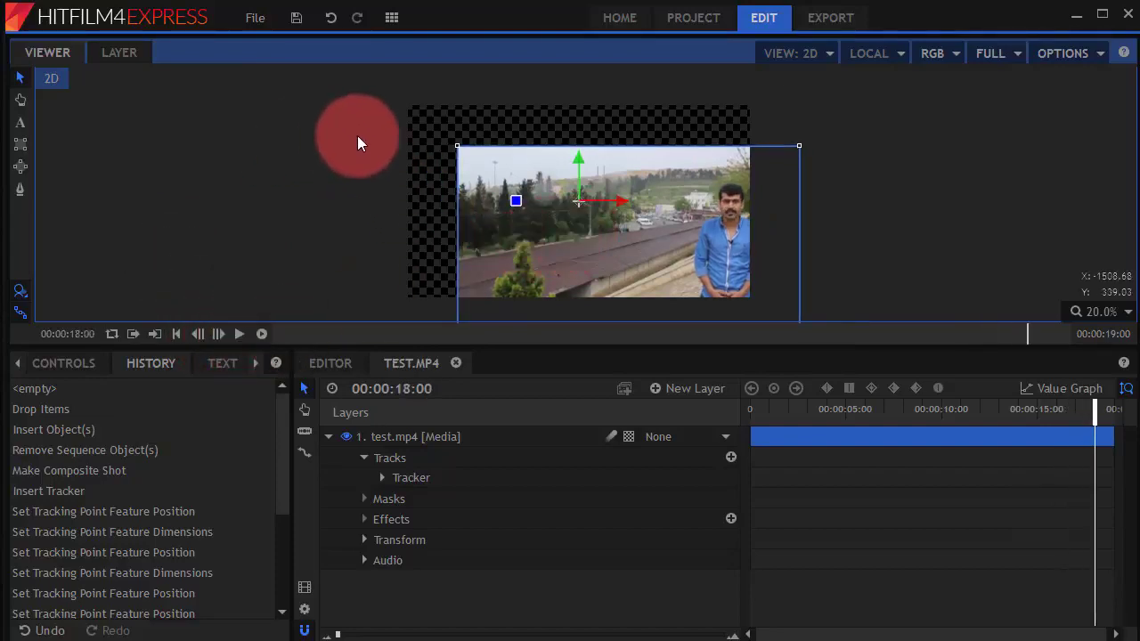
left_click(408, 119)
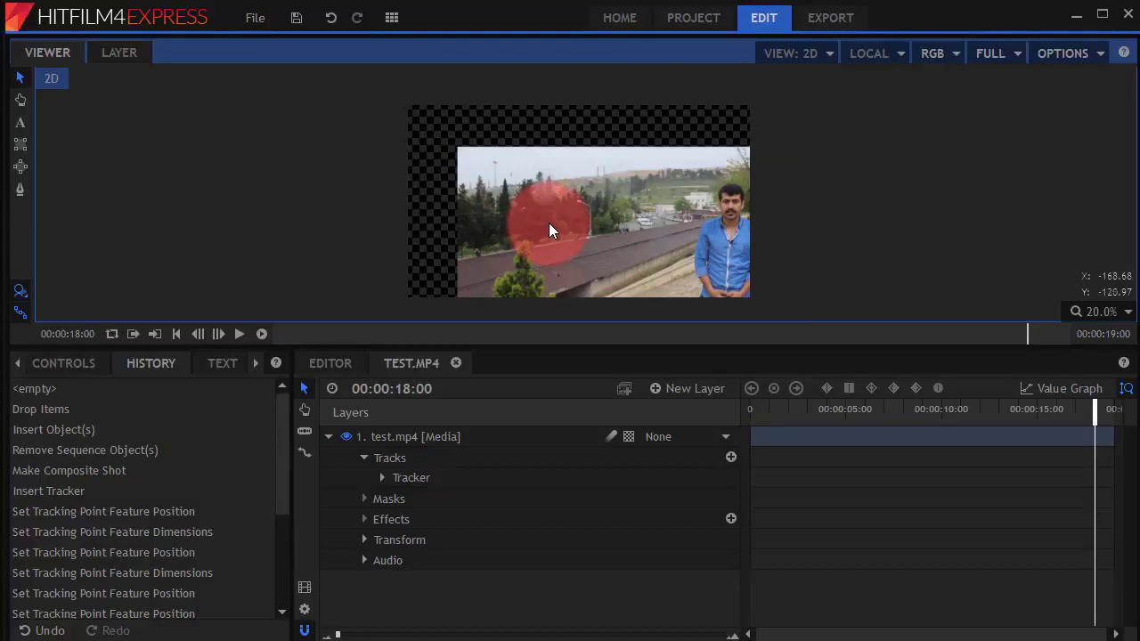
Move the test.mp4 layer up and left, then play an early section to check the stabilization
left_click(554, 223)
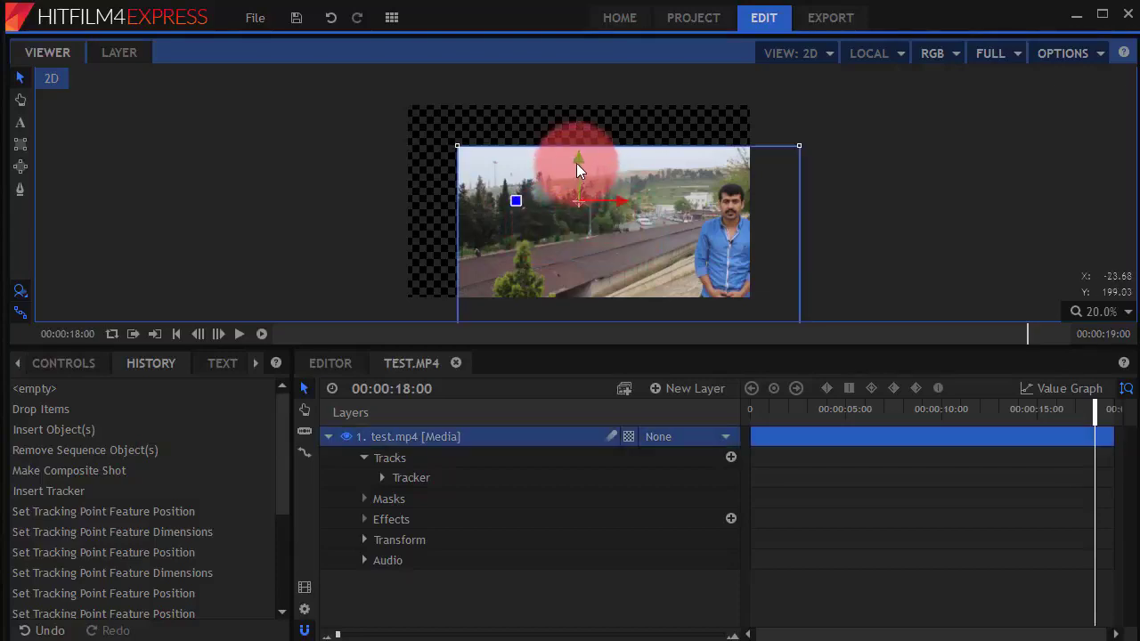
left_click_drag(576, 163, 577, 126)
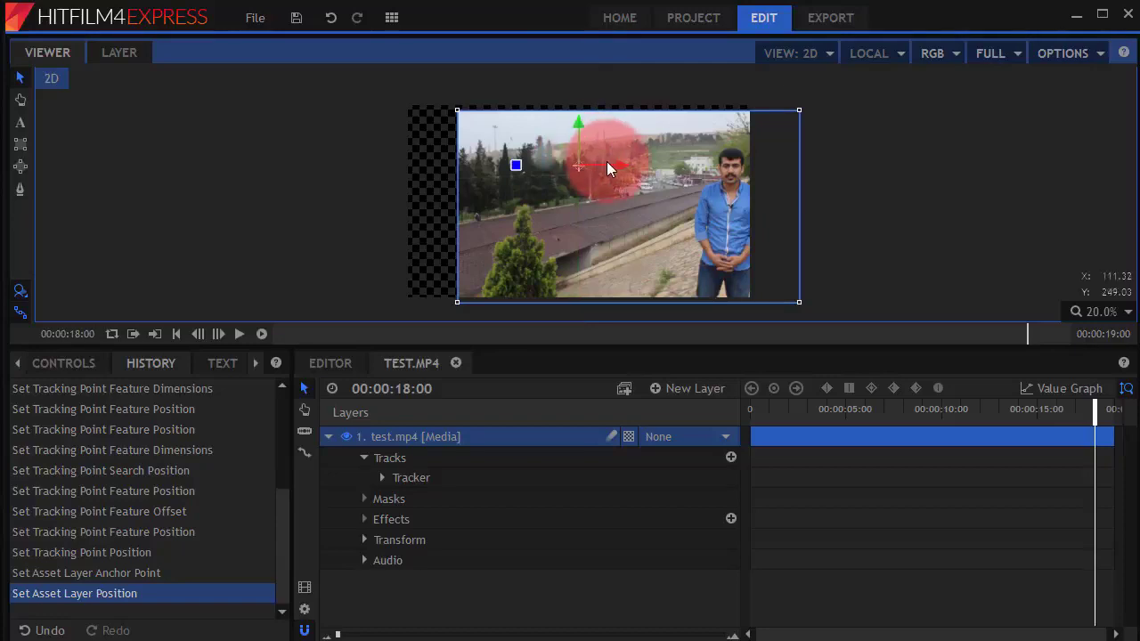
left_click_drag(606, 166, 557, 167)
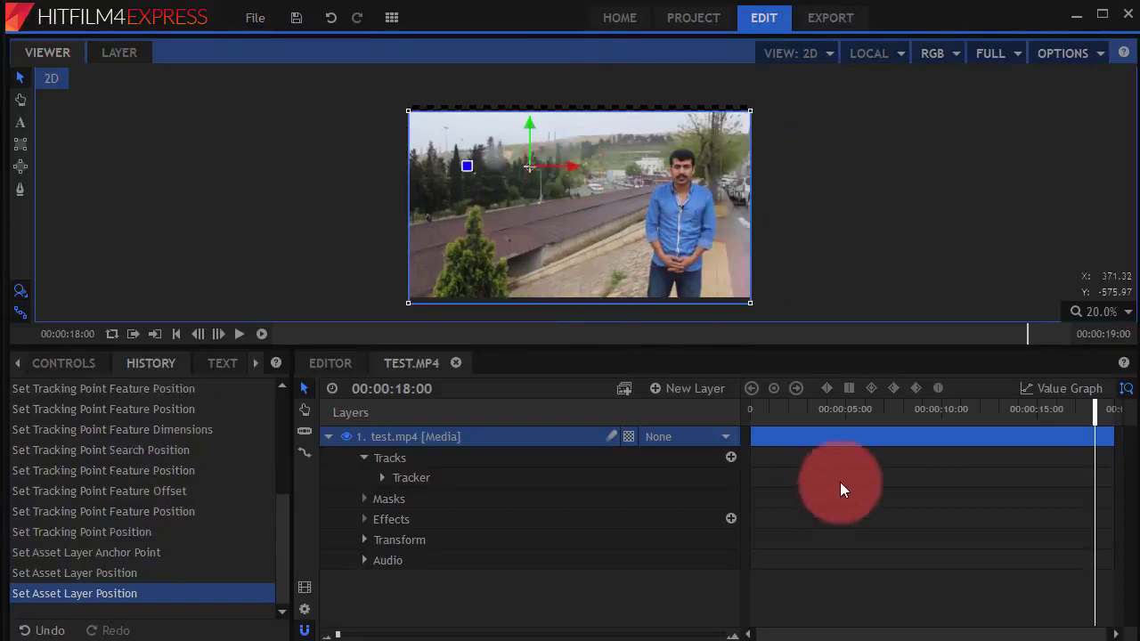
left_click_drag(753, 411, 772, 409)
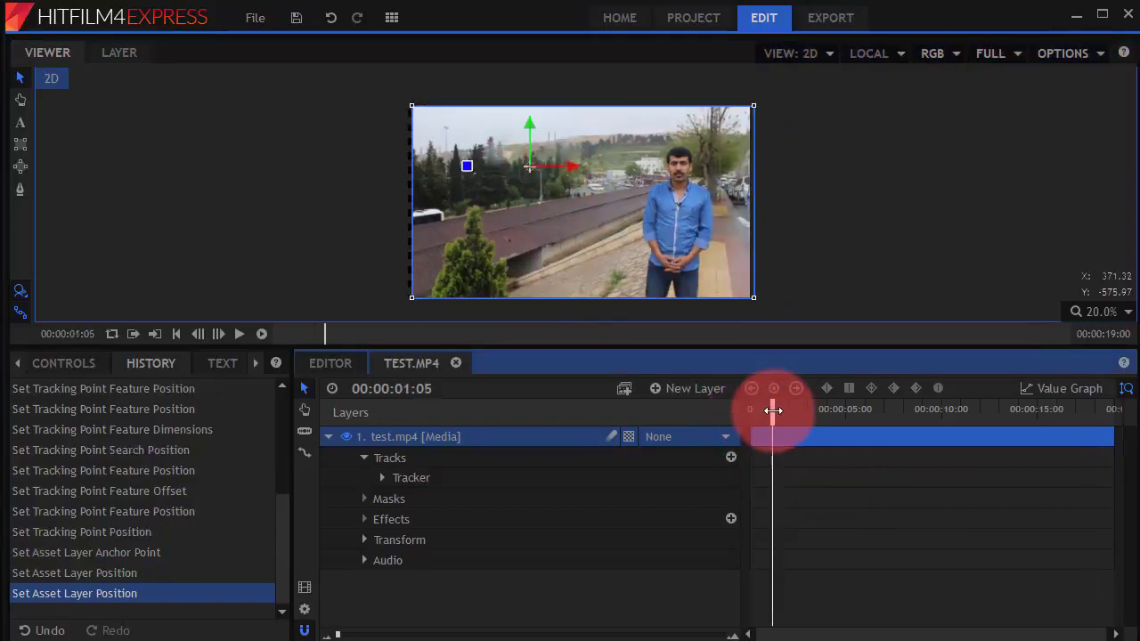
left_click(242, 333)
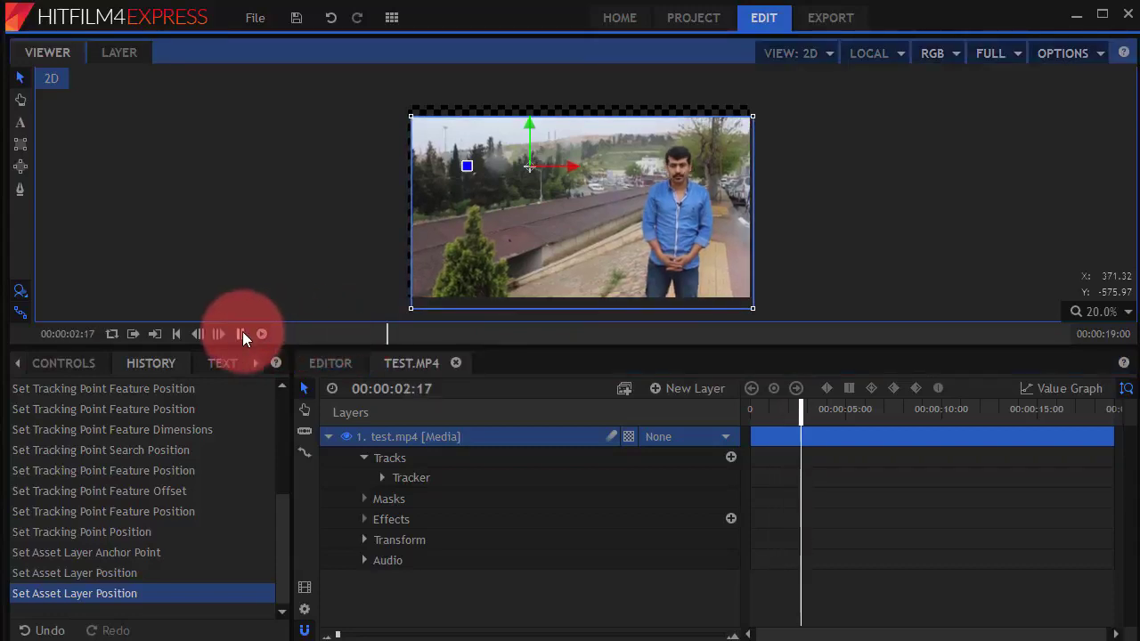
left_click(242, 334)
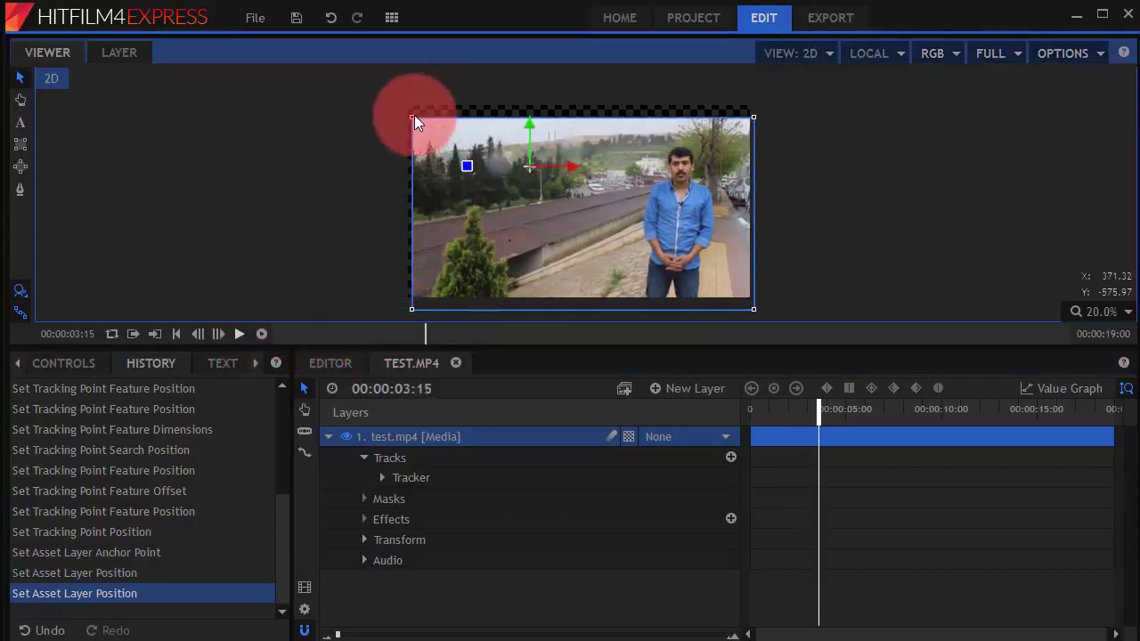
Enlarge the test.mp4 layer and reposition it up and left to hide the empty edges
left_click_drag(414, 115, 395, 107)
mouse_move(537, 184)
left_mouse_down()
mouse_move(521, 114)
mouse_move(387, 87)
left_mouse_up()
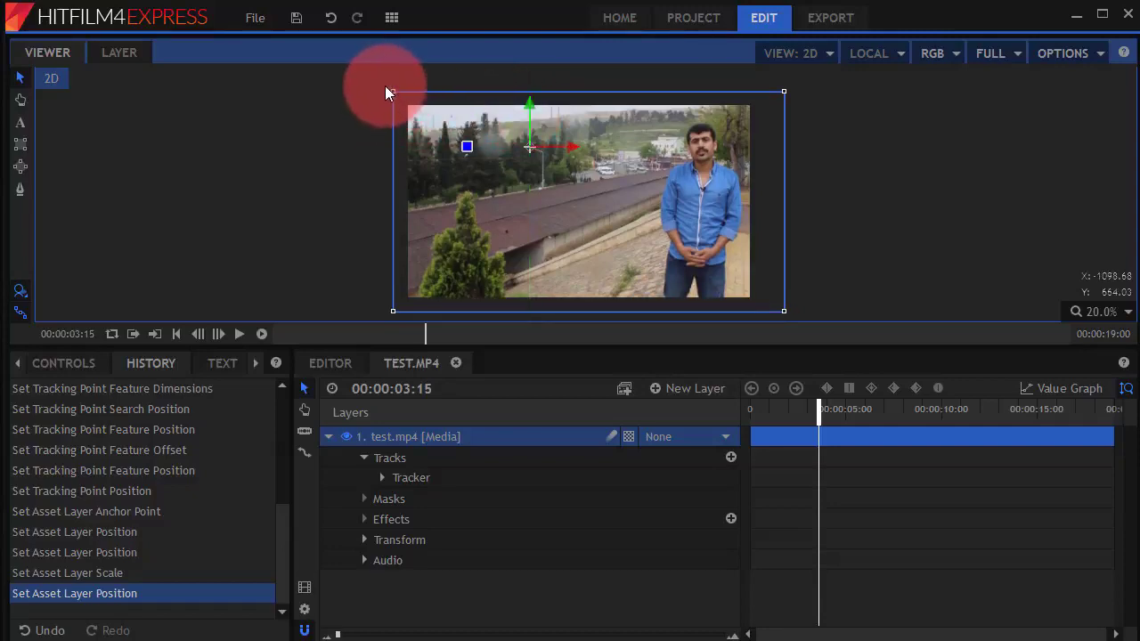
left_click_drag(392, 90, 380, 87)
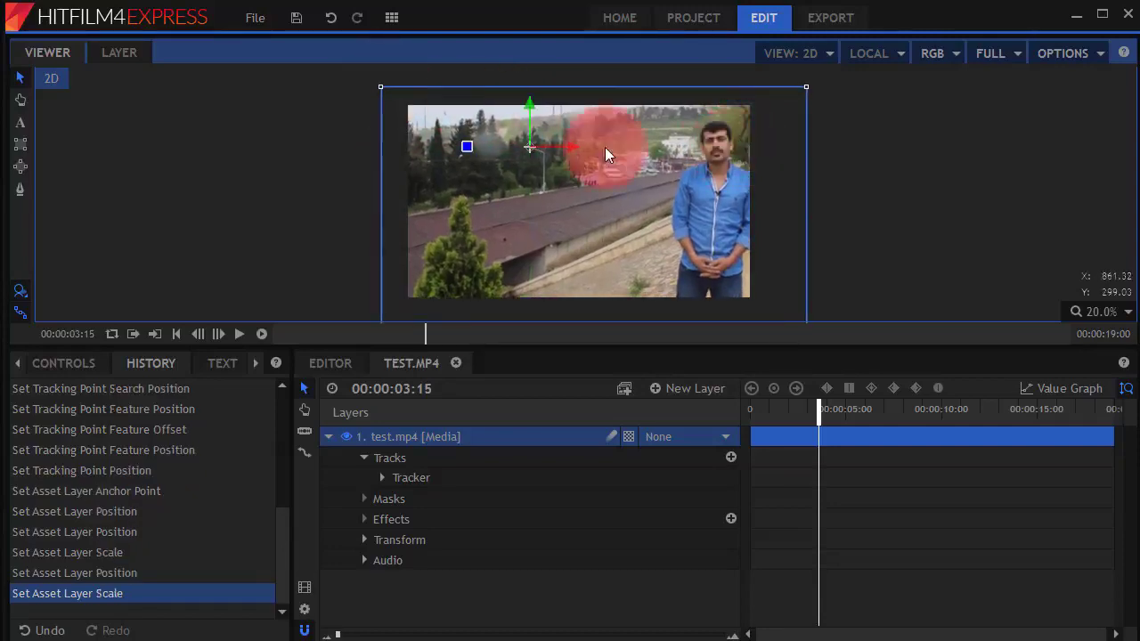
left_click_drag(528, 119, 526, 101)
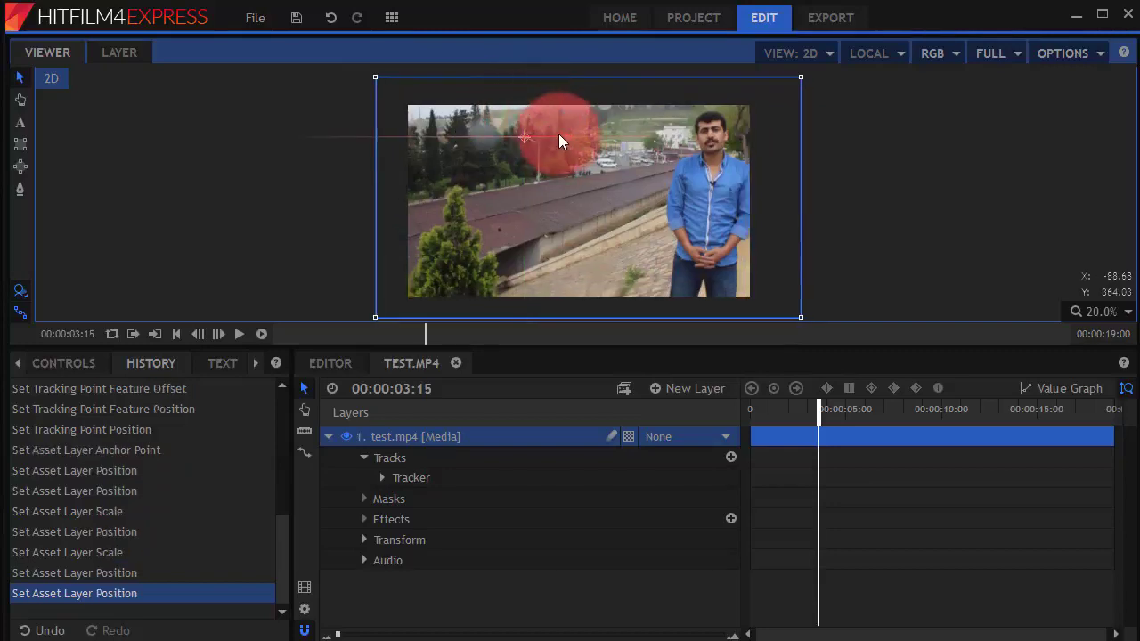
left_click_drag(550, 138, 538, 138)
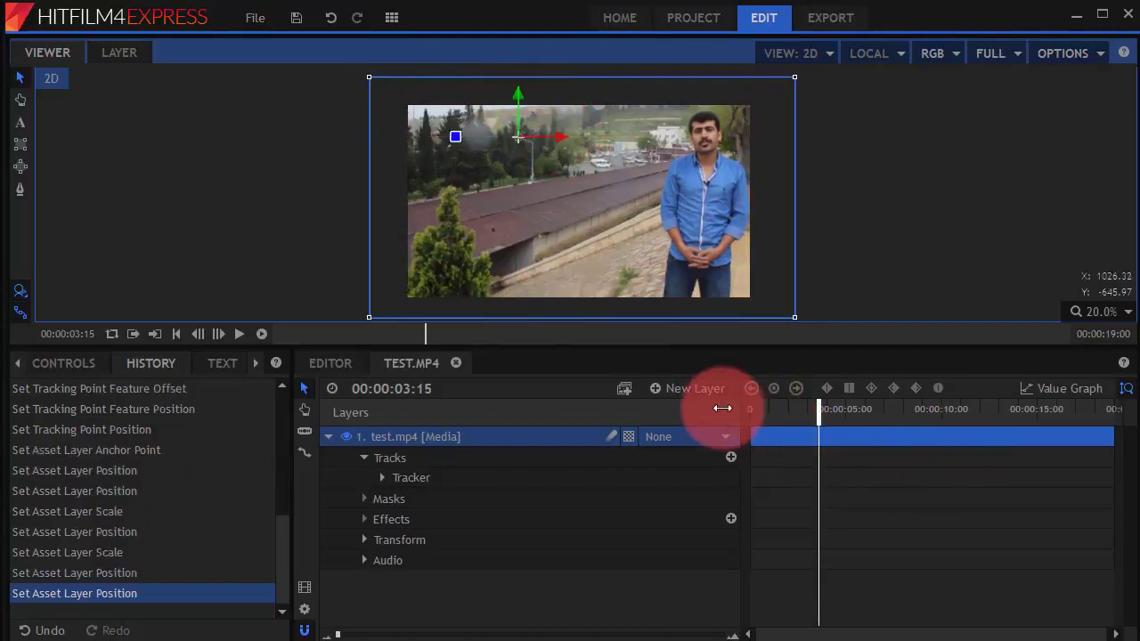
left_click(764, 410)
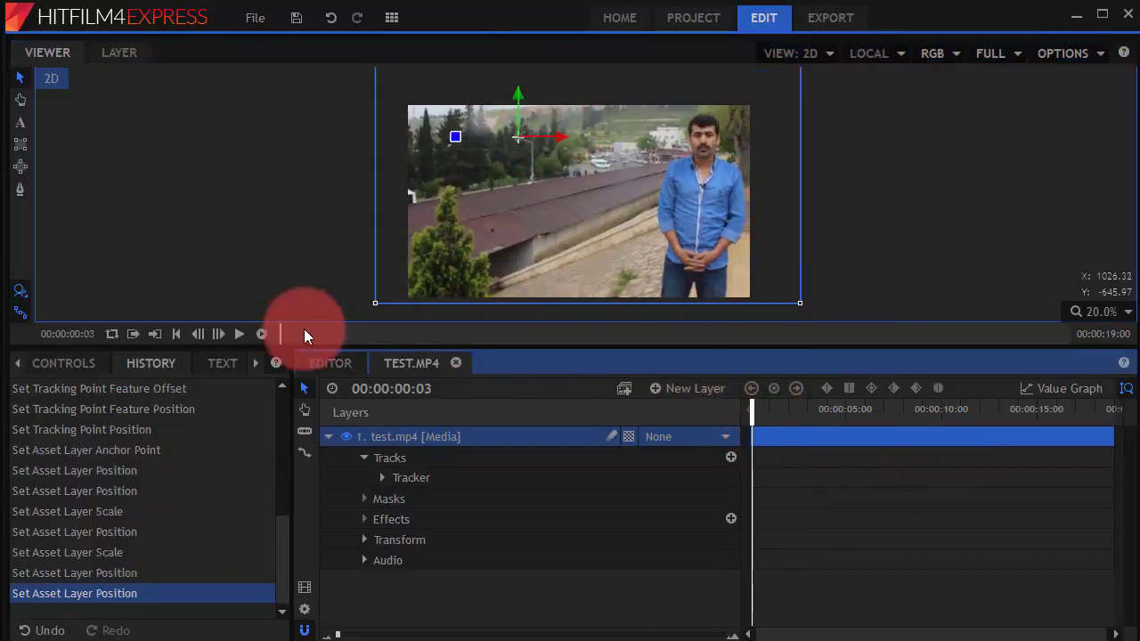
left_click(257, 333)
left_click(237, 332)
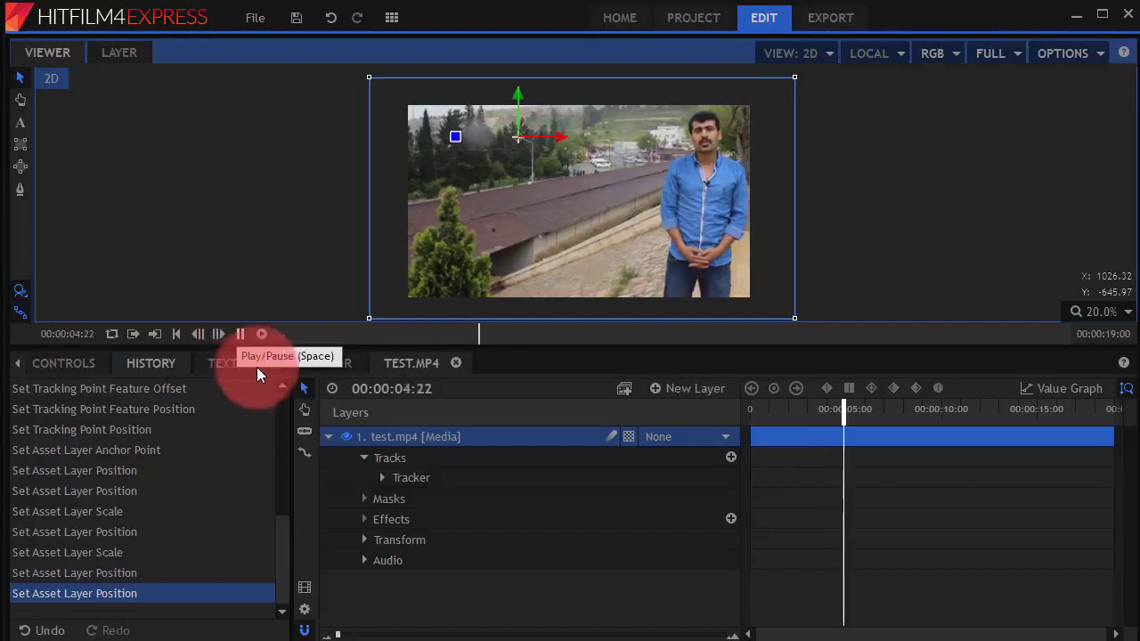
left_click(239, 334)
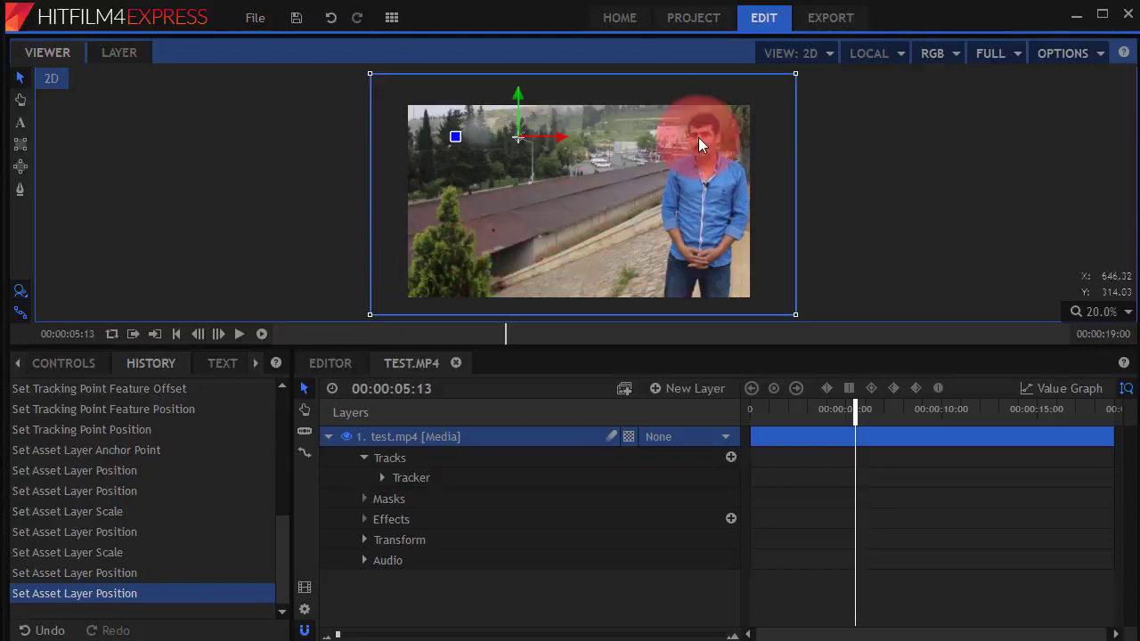
In Composite Shot Properties, select the 720p HD @ 23.976 fps template and confirm
left_click(303, 612)
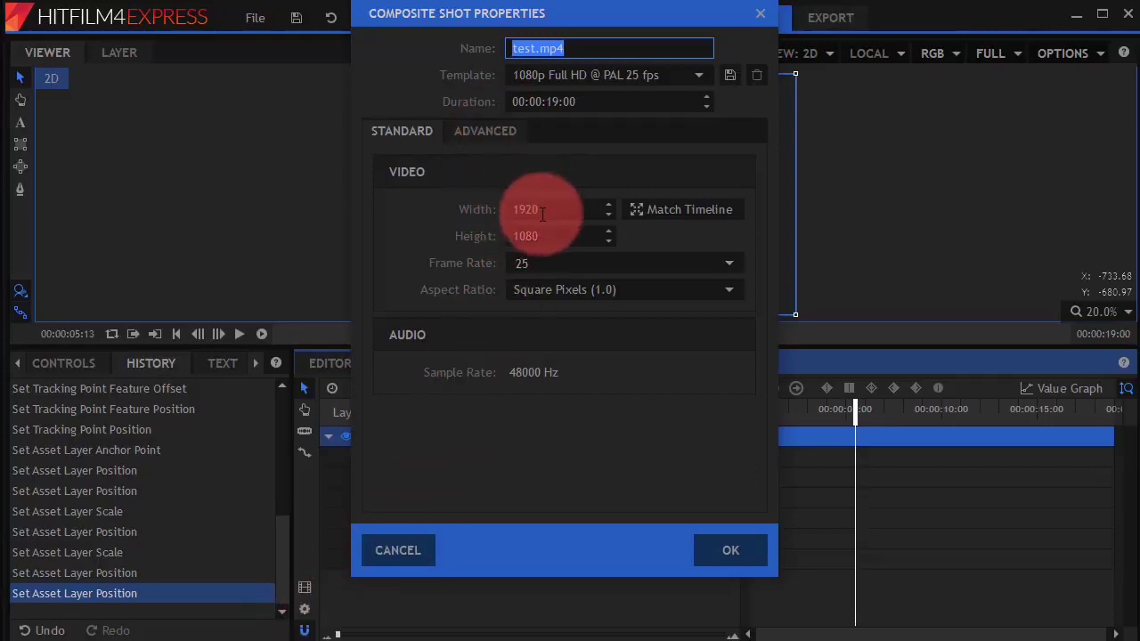
left_click(584, 74)
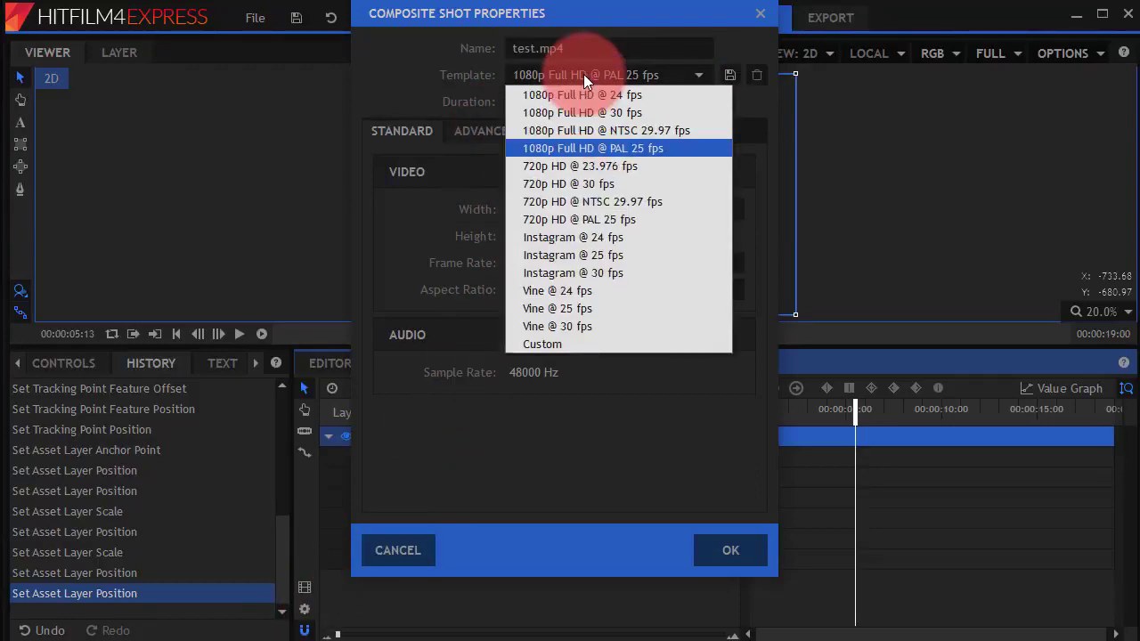
left_click(583, 166)
left_click(730, 549)
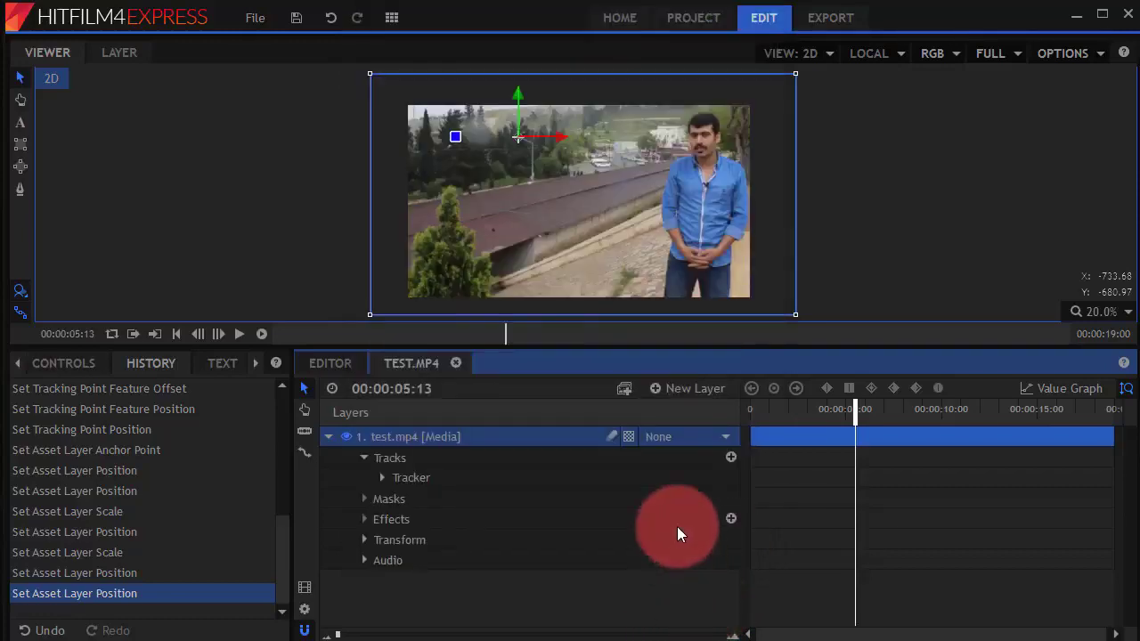
Scale the test.mp4 layer down and nudge it down and right to centre it in the 720p frame
left_click(587, 196)
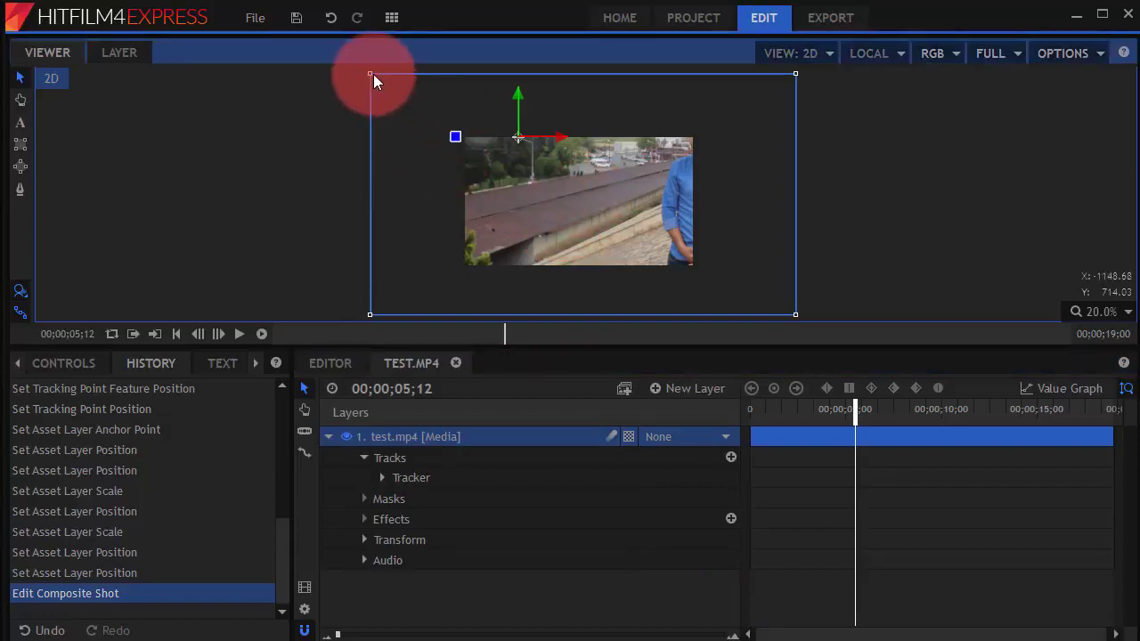
left_click_drag(371, 74, 419, 95)
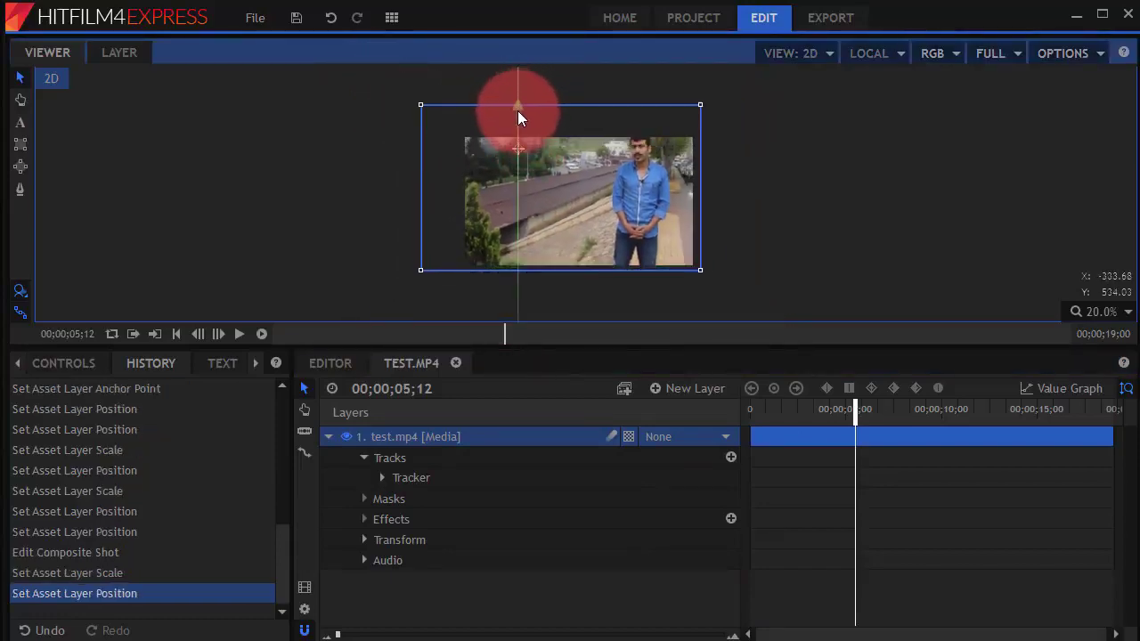
left_click_drag(519, 99, 518, 113)
left_click_drag(562, 157, 569, 158)
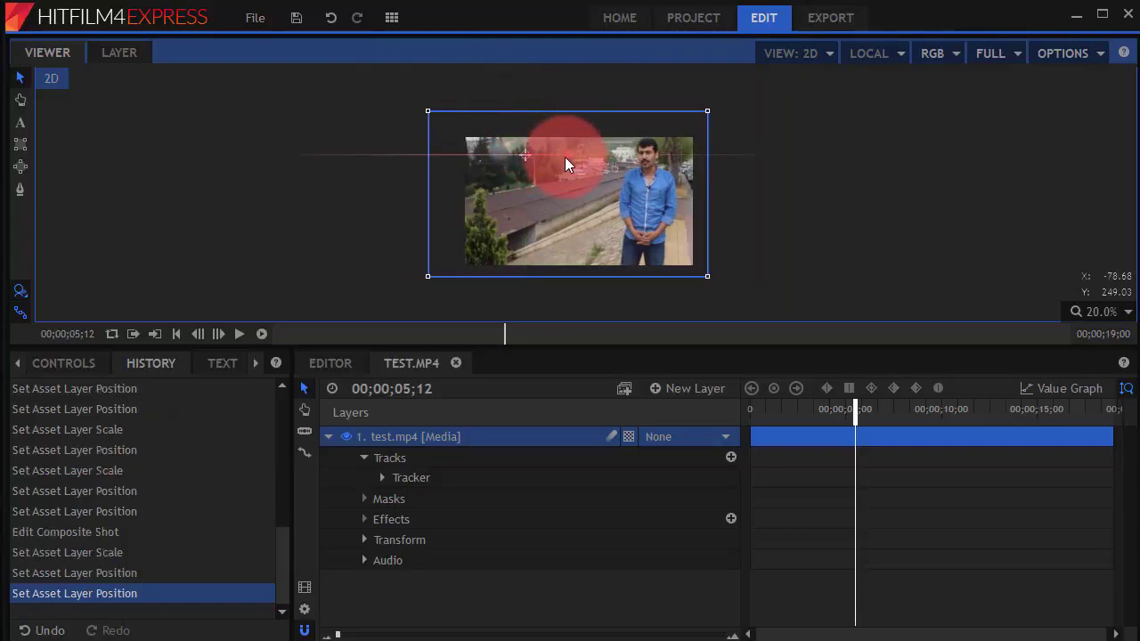
left_click_drag(525, 117, 526, 122)
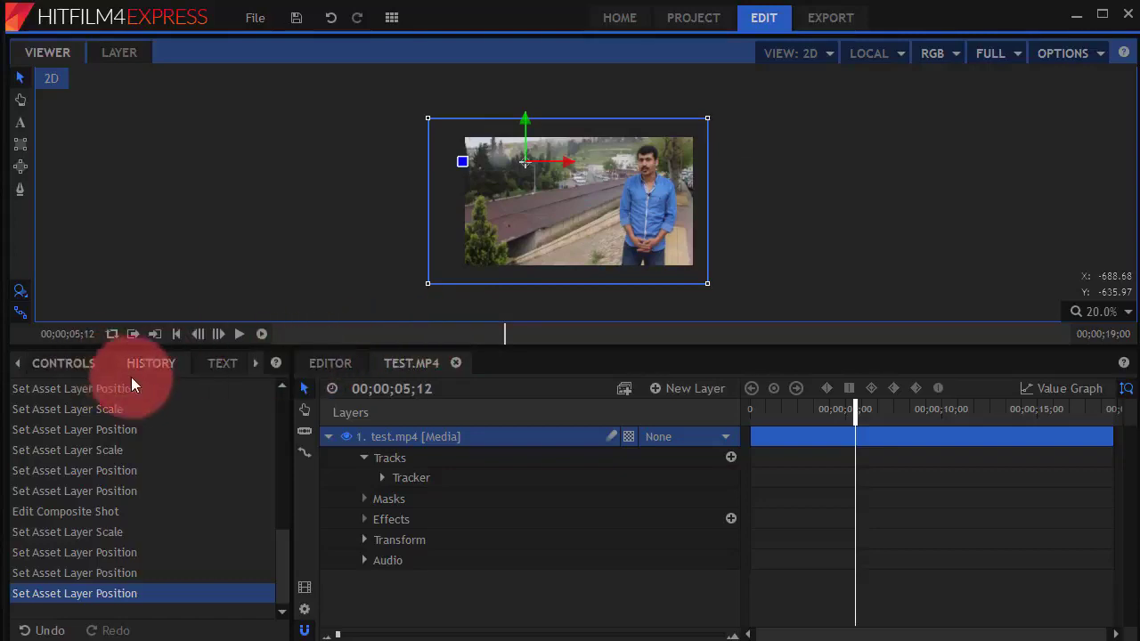
Switch to the Editor and show the project Media panel as a compact list
left_click(329, 363)
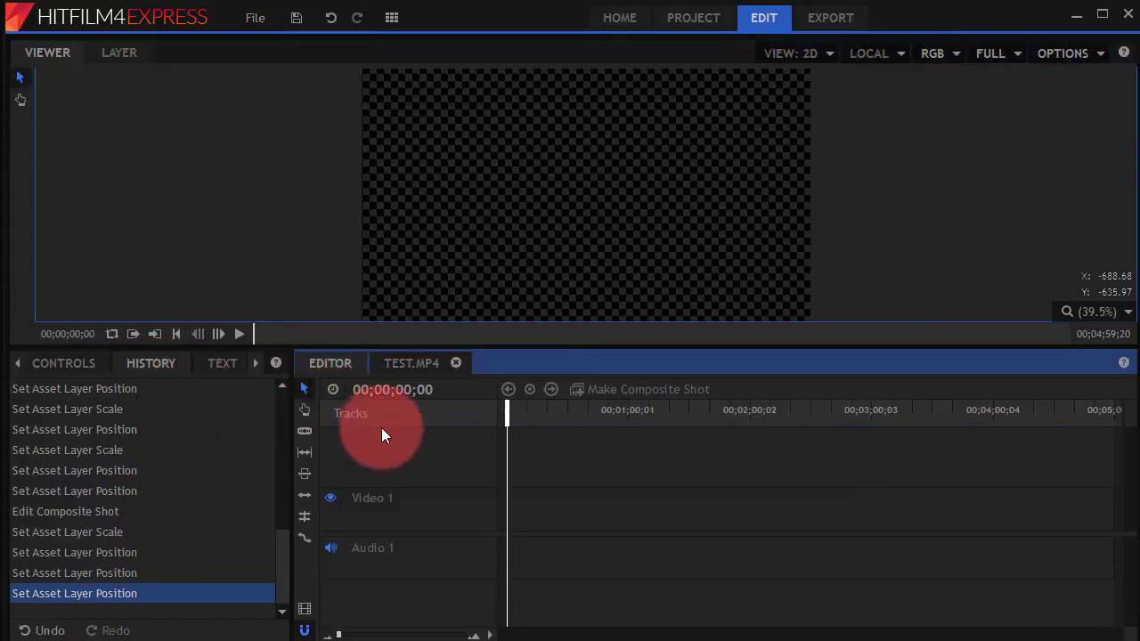
left_click(84, 364)
left_click(18, 365)
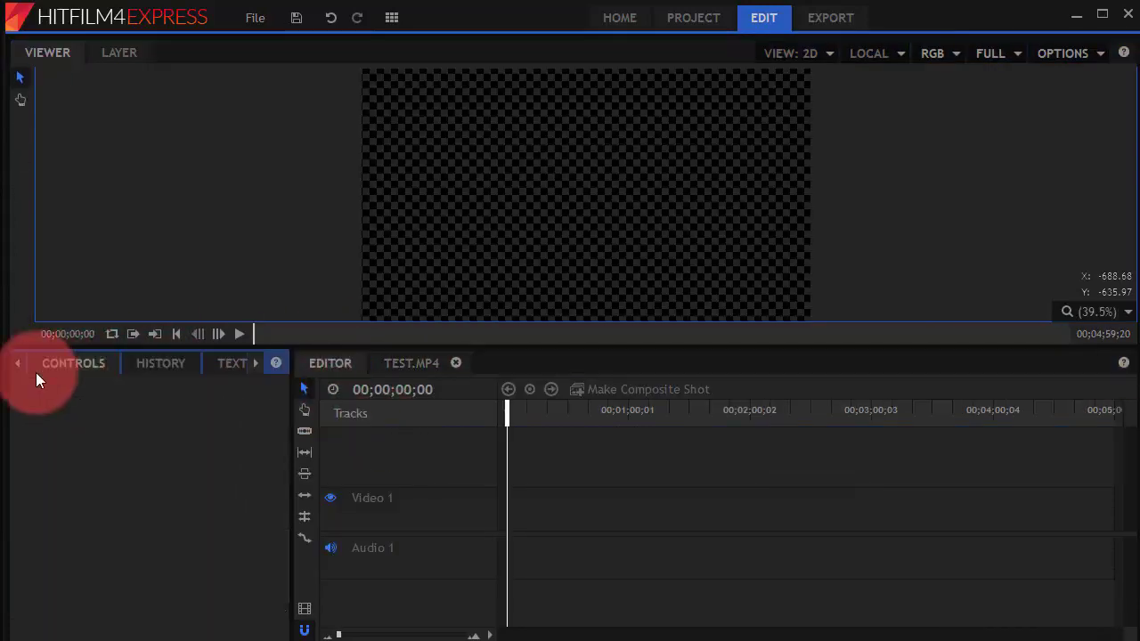
left_click(17, 365)
left_click(58, 365)
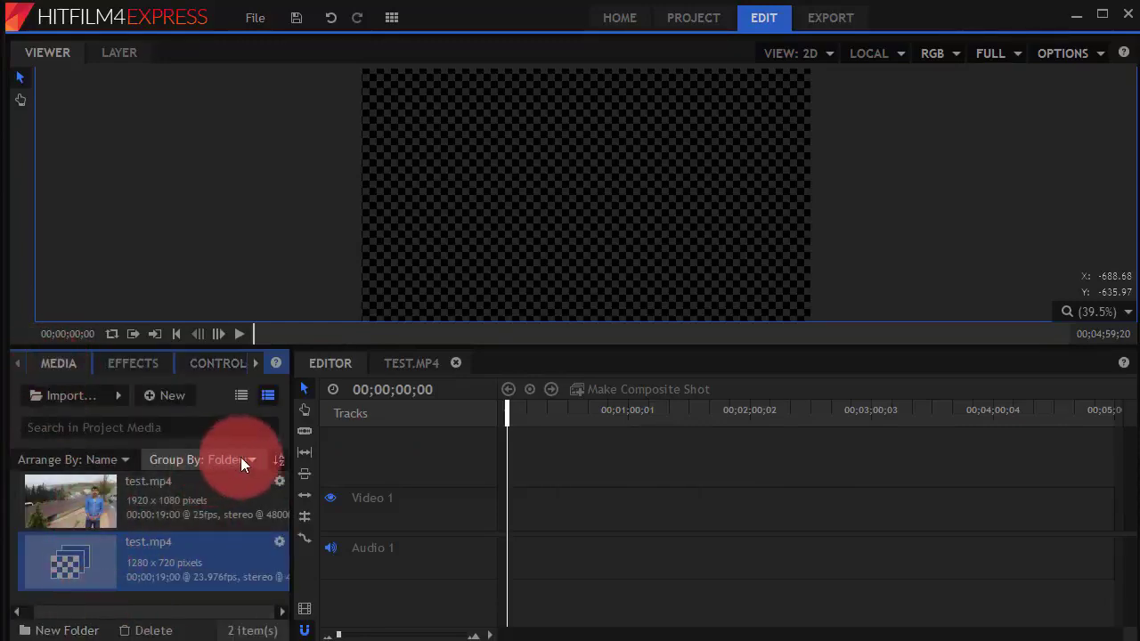
left_click(241, 396)
Drag the 720p test.mp4 composite shot onto Video 1 at the timeline start
left_click(114, 564)
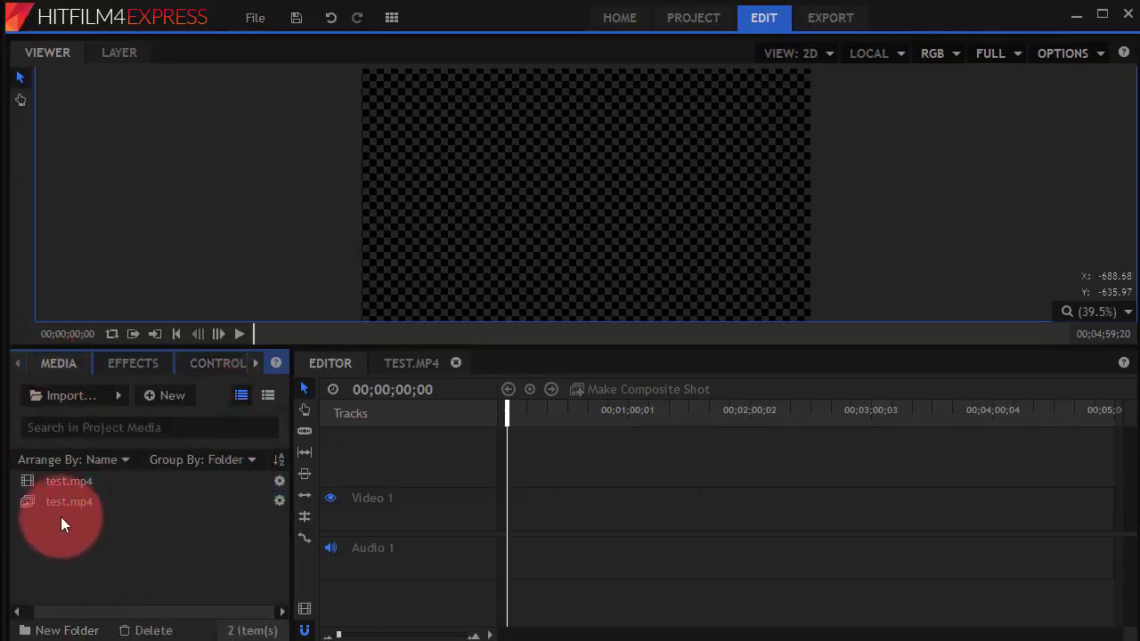
left_click(60, 481)
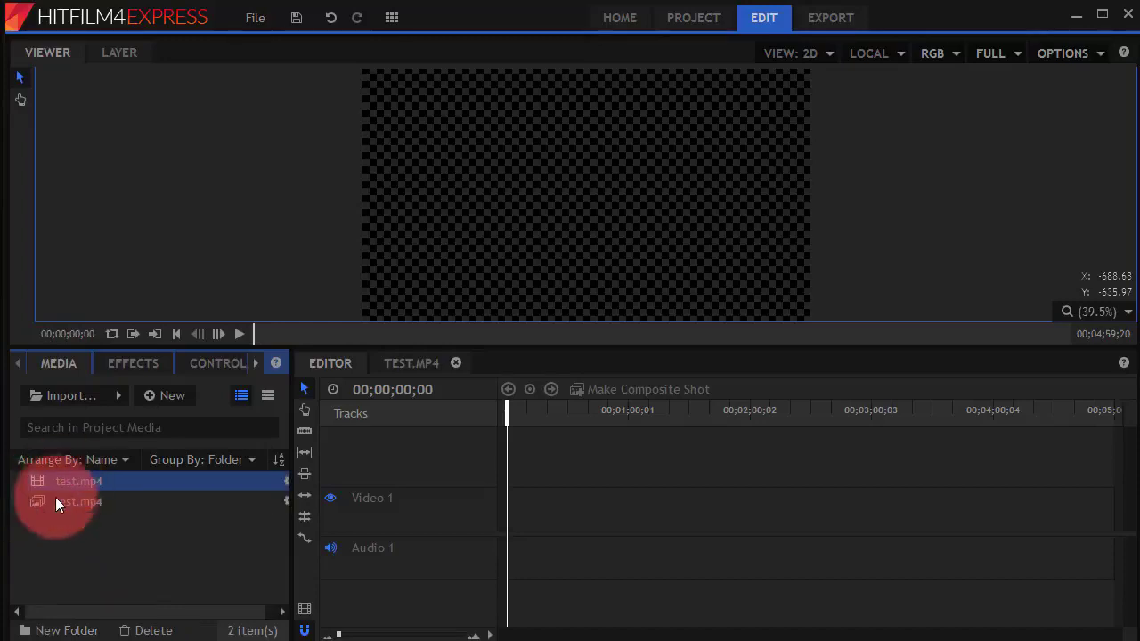
left_click_drag(40, 500, 508, 513)
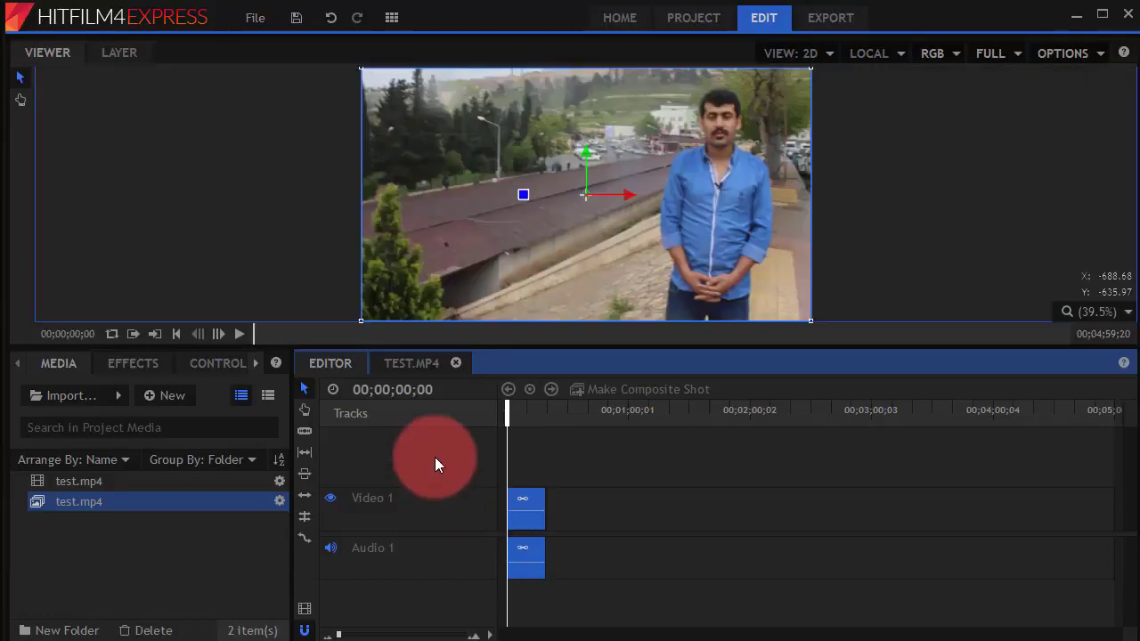
left_click(238, 331)
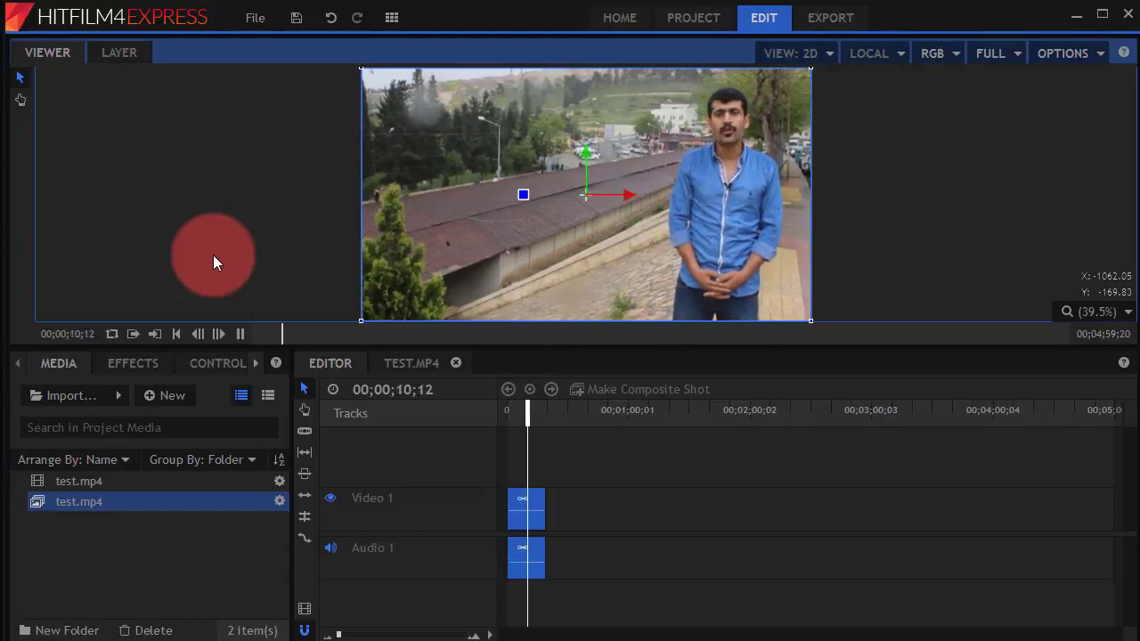
left_click(240, 334)
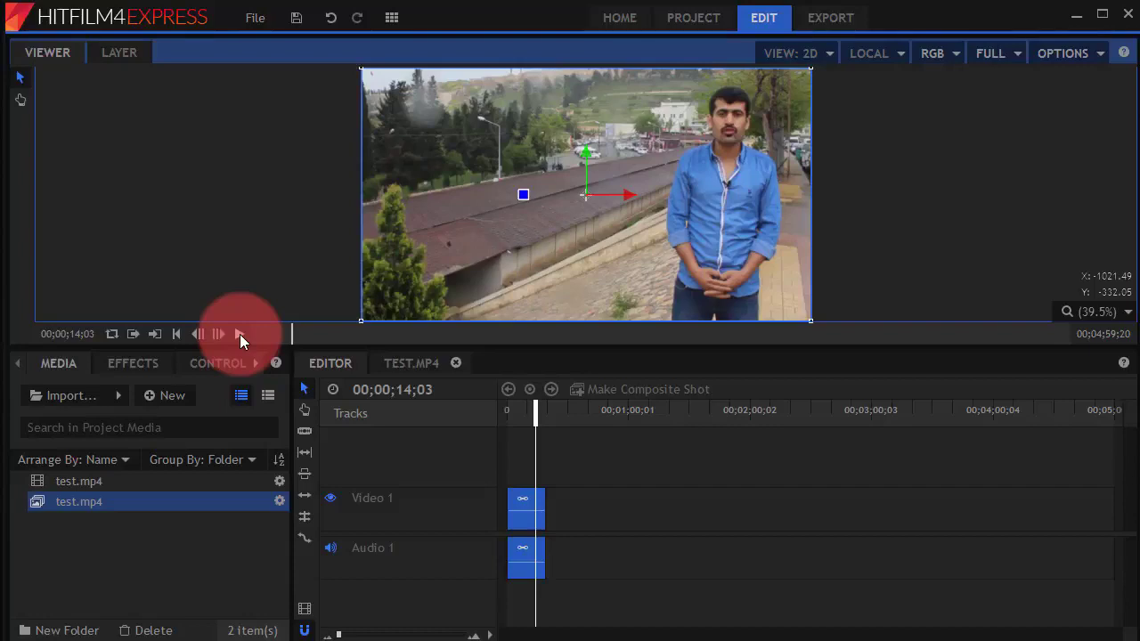